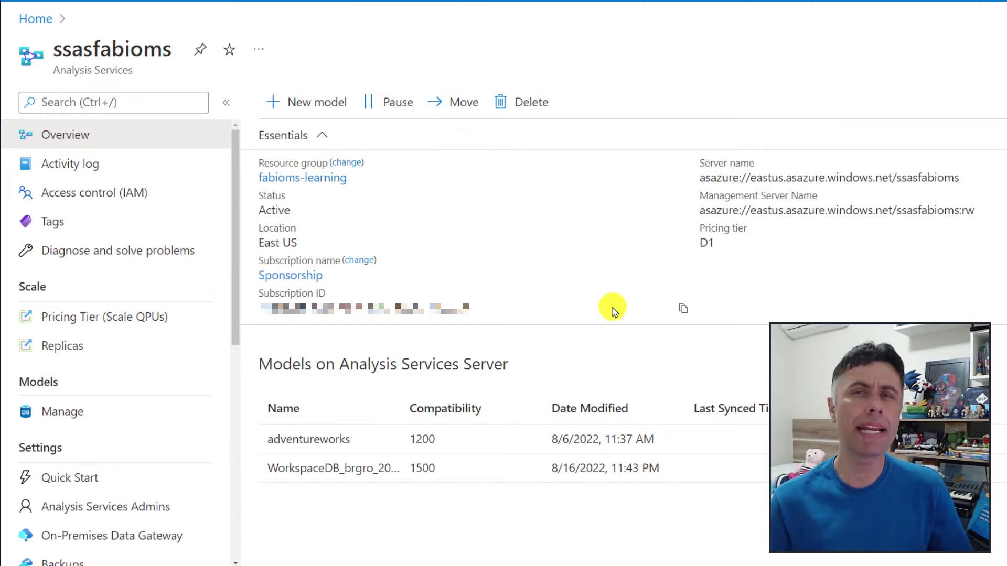
Step: Start a new role assignment in the access control of the ssasfabioms server and choose the Contributor role
{"action": "left_click", "coordinate": [106, 195]}
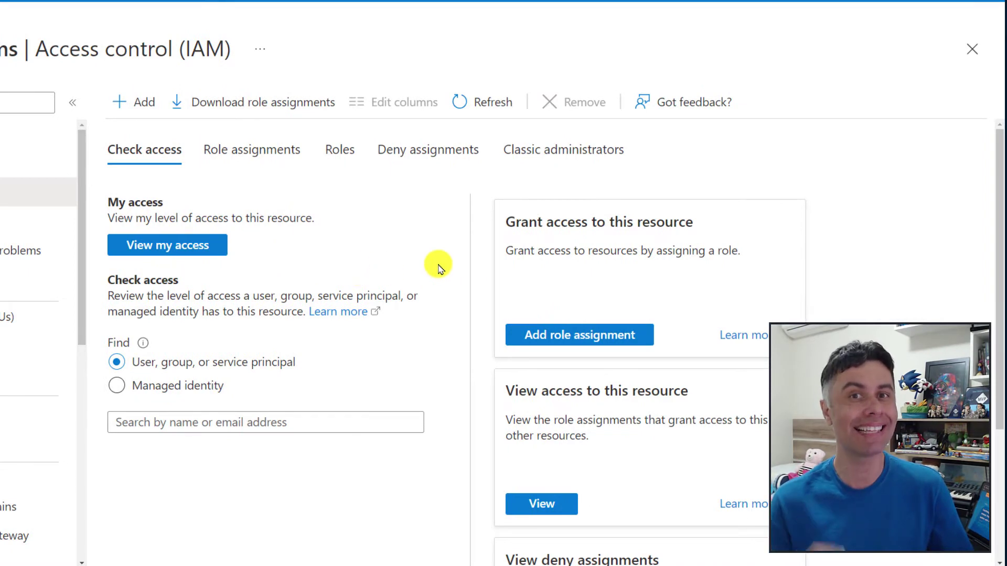
{"action": "left_click", "coordinate": [563, 346]}
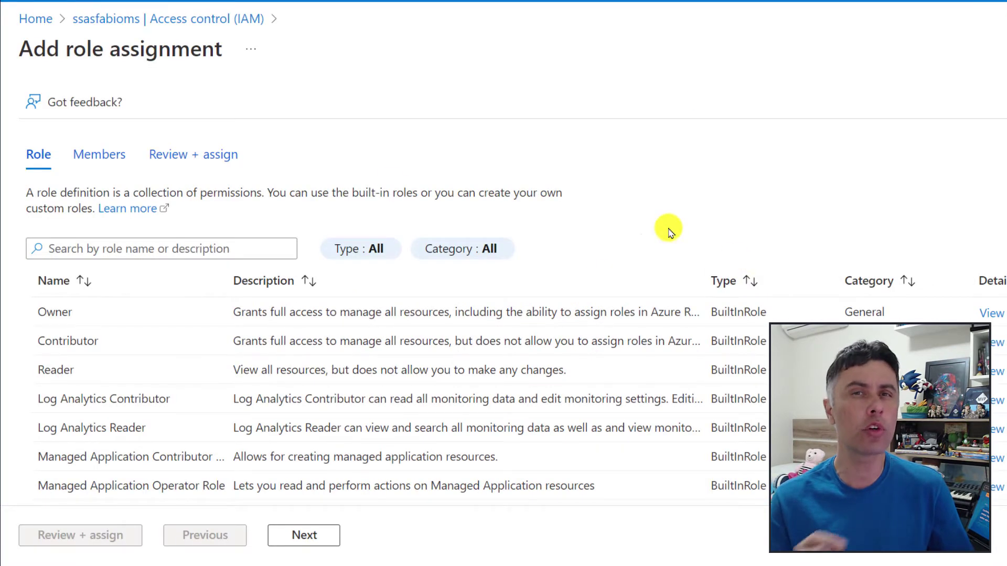
{"action": "left_click", "coordinate": [114, 344]}
{"action": "left_click", "coordinate": [282, 534]}
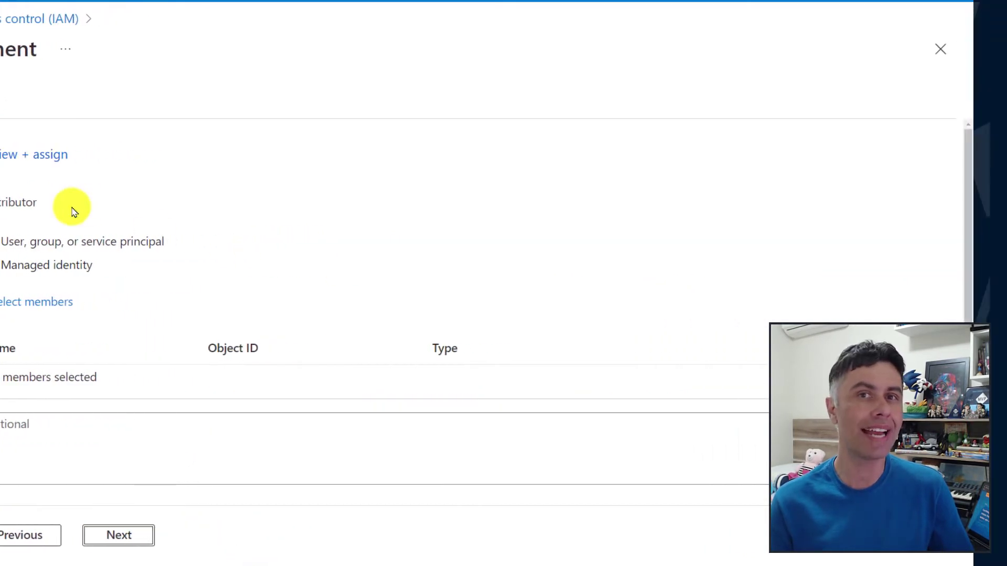
Step: Search the members for "adf-", select adf-fabioms, and assign the role to it
{"action": "left_click", "coordinate": [57, 303]}
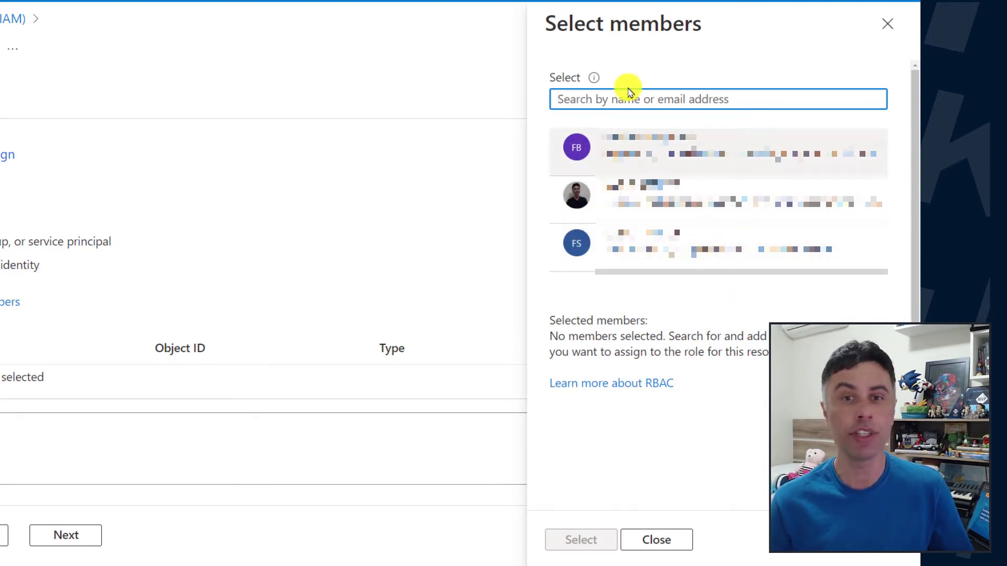
{"action": "left_click", "coordinate": [589, 100]}
{"action": "type", "text": "adf-"}
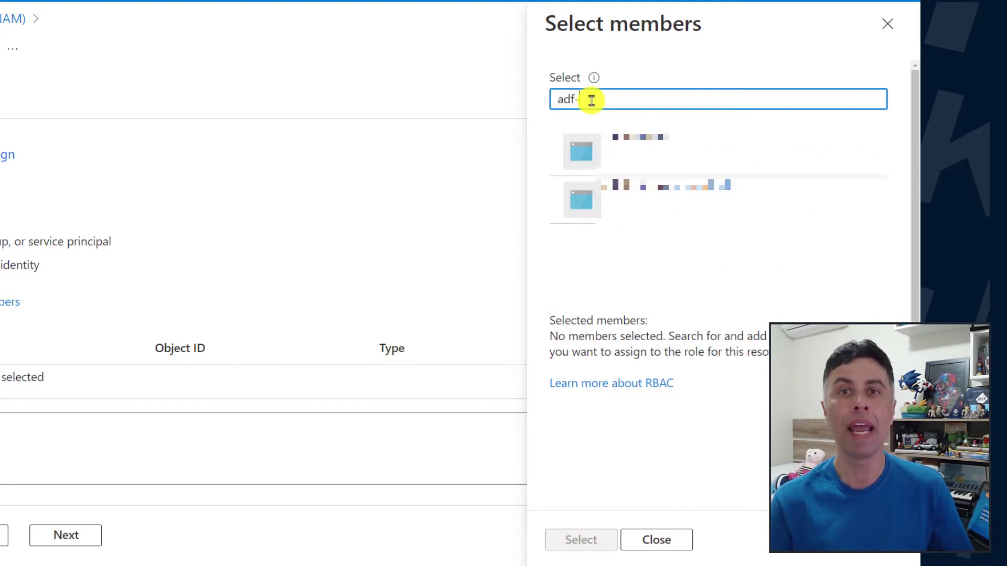
{"action": "left_click", "coordinate": [664, 153]}
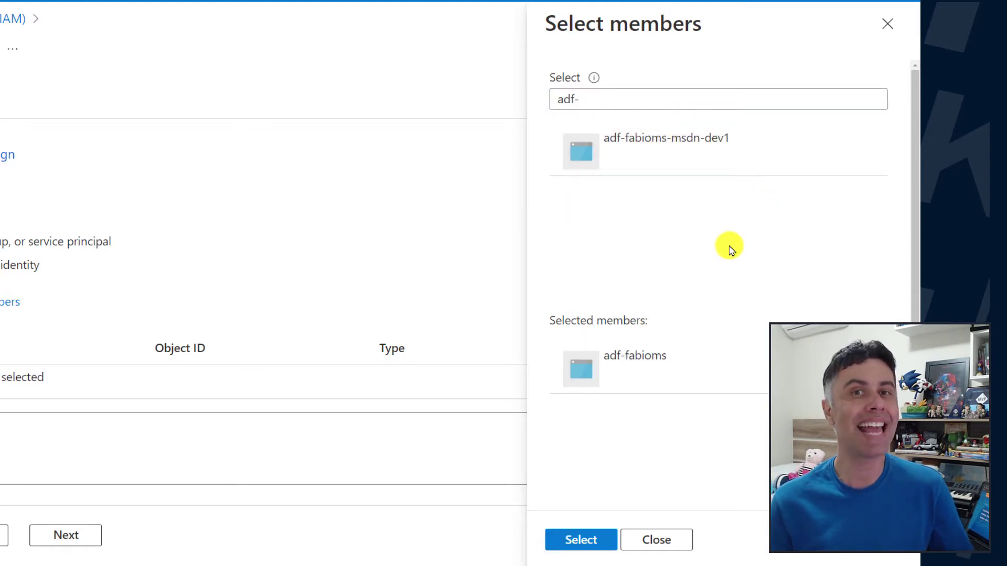
{"action": "left_click", "coordinate": [590, 539]}
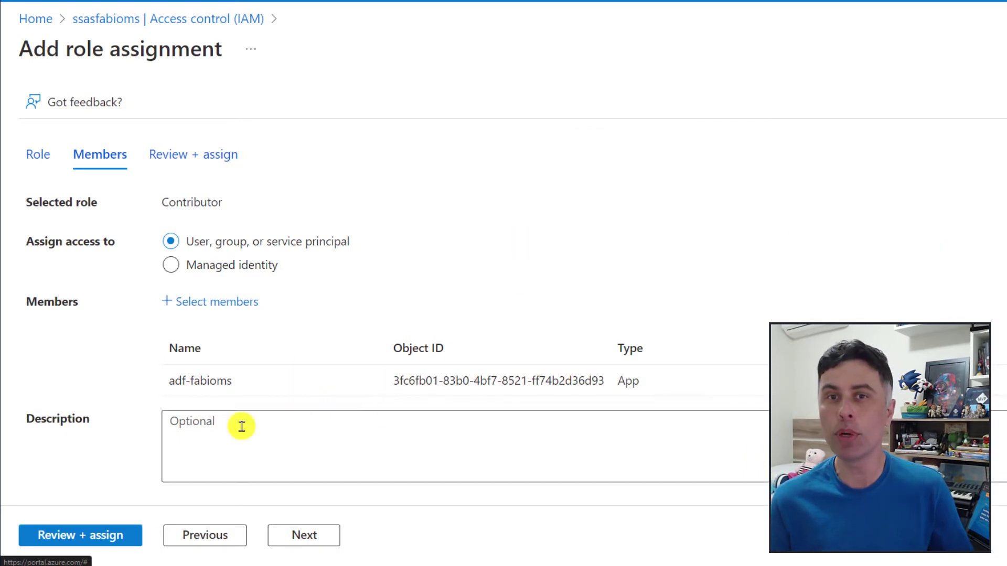
{"action": "left_click", "coordinate": [126, 545]}
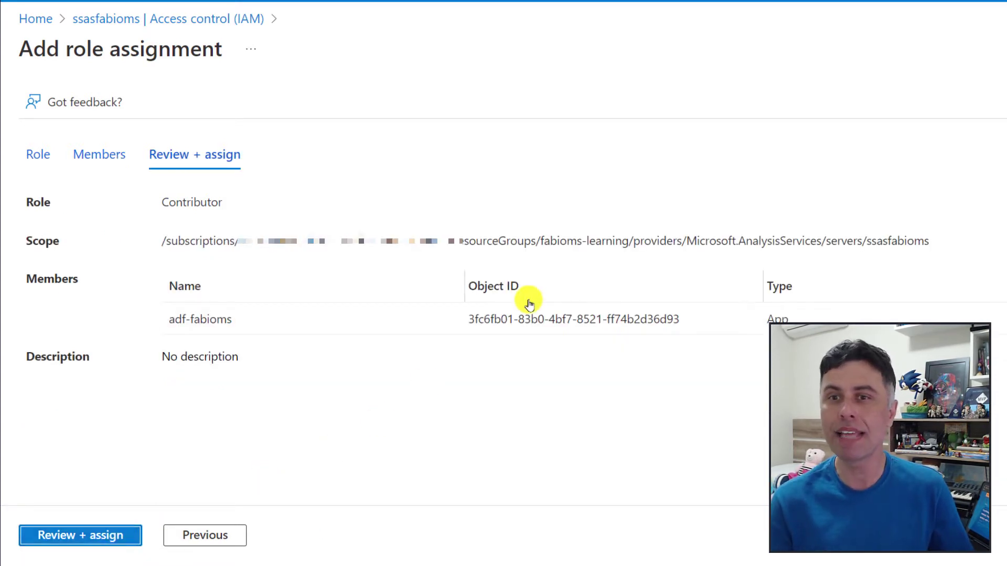
{"action": "left_click", "coordinate": [100, 546]}
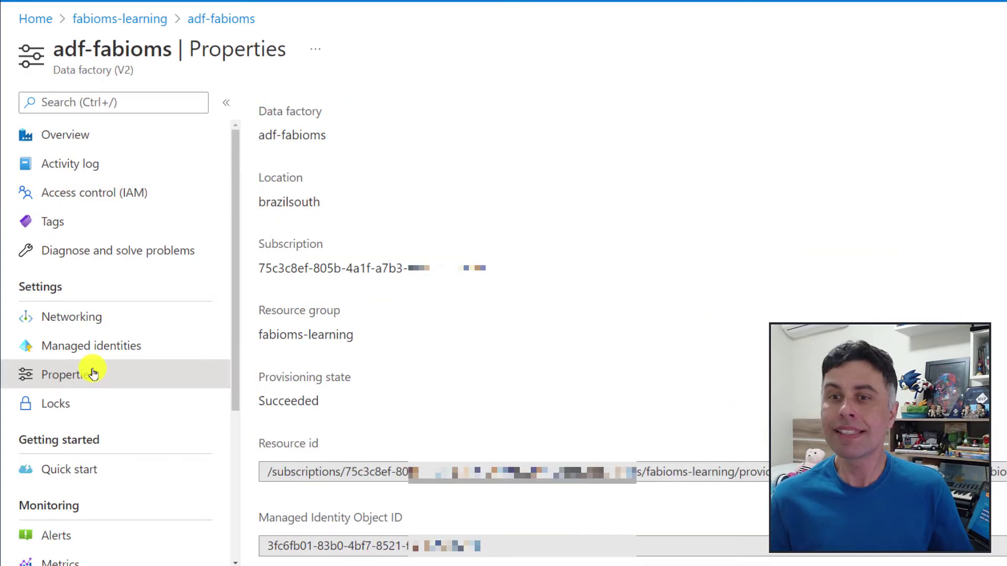
Step: Copy the Managed Identity Application ID from the properties of the adf-fabioms data factory
{"action": "scroll", "coordinate": [718, 258], "scroll_direction": "down", "scroll_amount": 2}
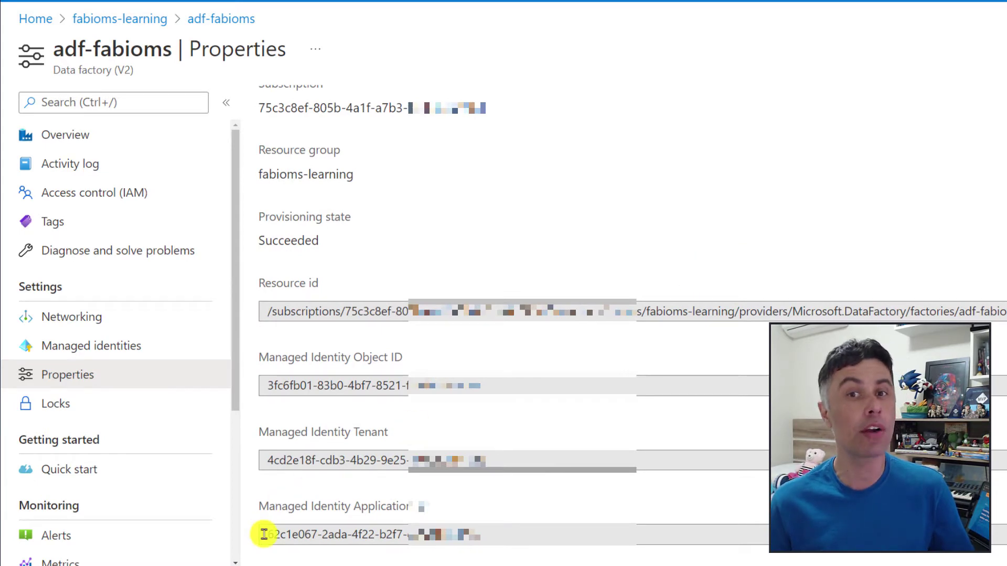
{"action": "left_click_drag", "start_coordinate": [260, 534], "coordinate": [514, 527]}
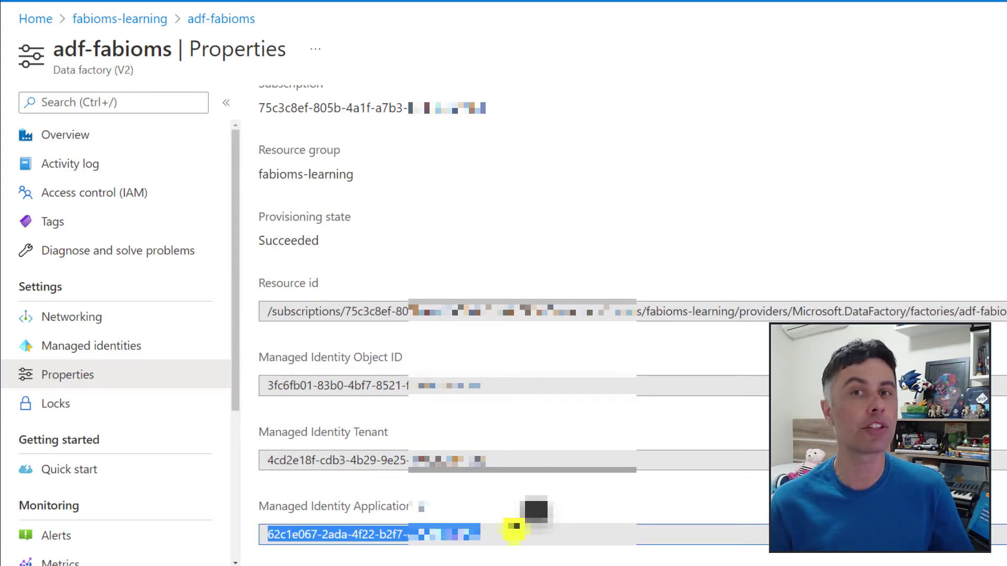
{"action": "left_click_drag", "start_coordinate": [263, 461], "coordinate": [544, 461]}
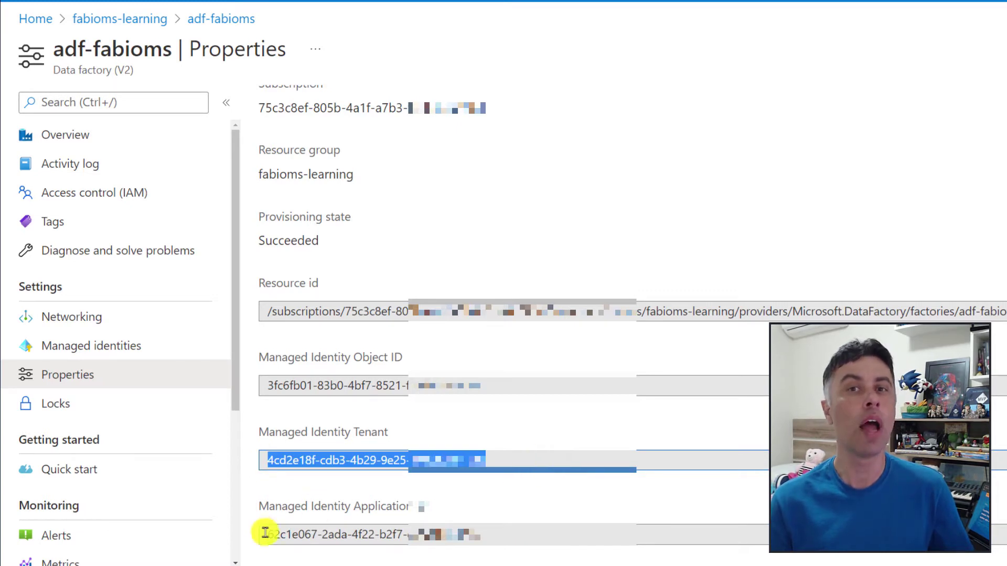
{"action": "left_click_drag", "start_coordinate": [263, 535], "coordinate": [512, 535]}
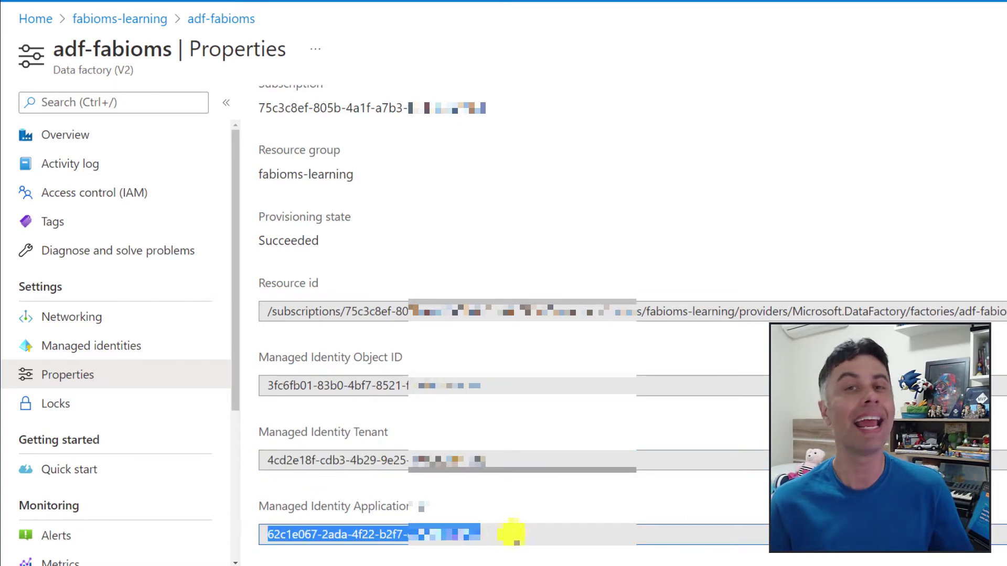
Step: Switch to Notepad and add a line below the template with "app:", the copied application ID and "@"
{"action": "key", "text": "alt+Tab"}
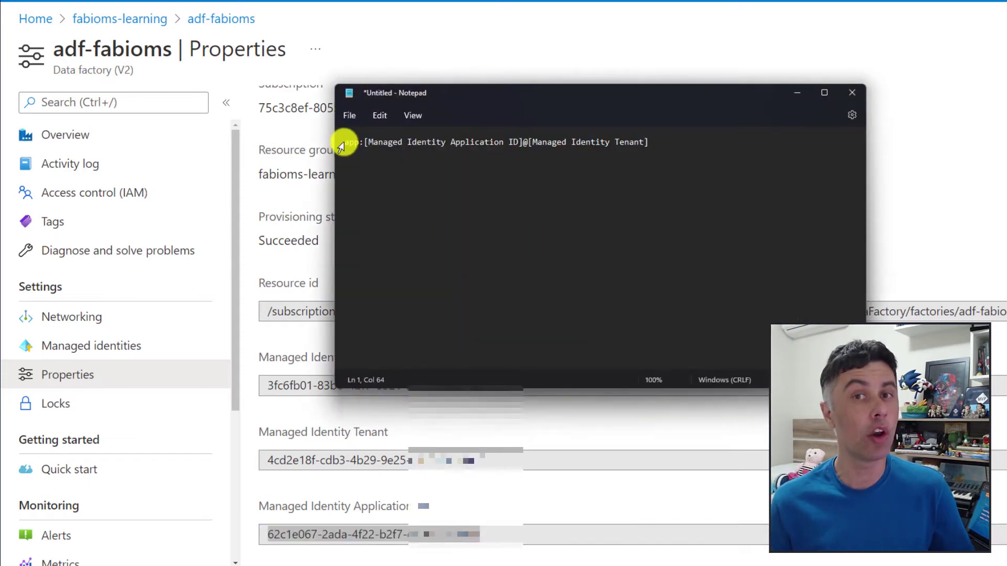
{"action": "key", "text": "shift+Home"}
{"action": "left_click_drag", "start_coordinate": [345, 142], "coordinate": [367, 141]}
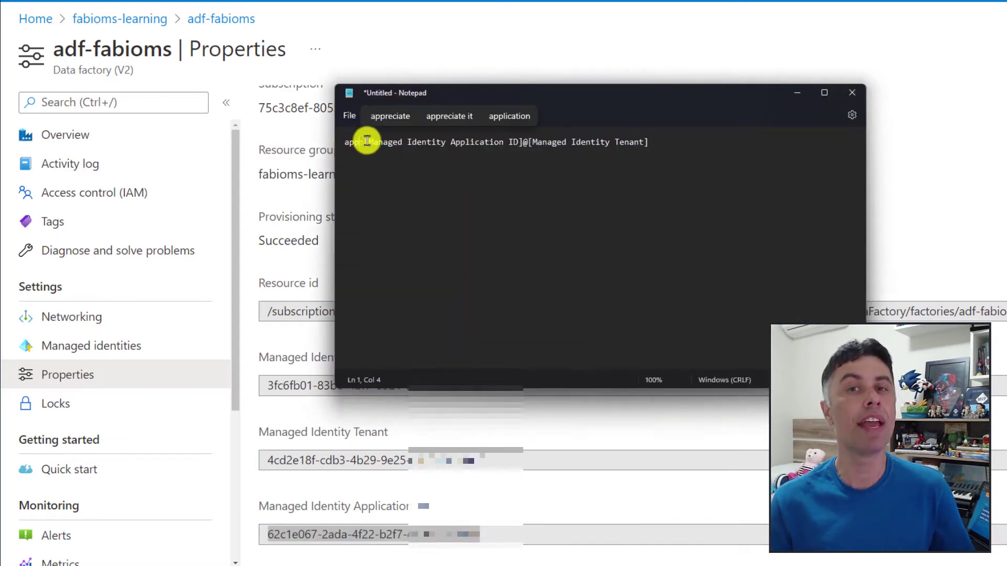
{"action": "left_click", "coordinate": [692, 140]}
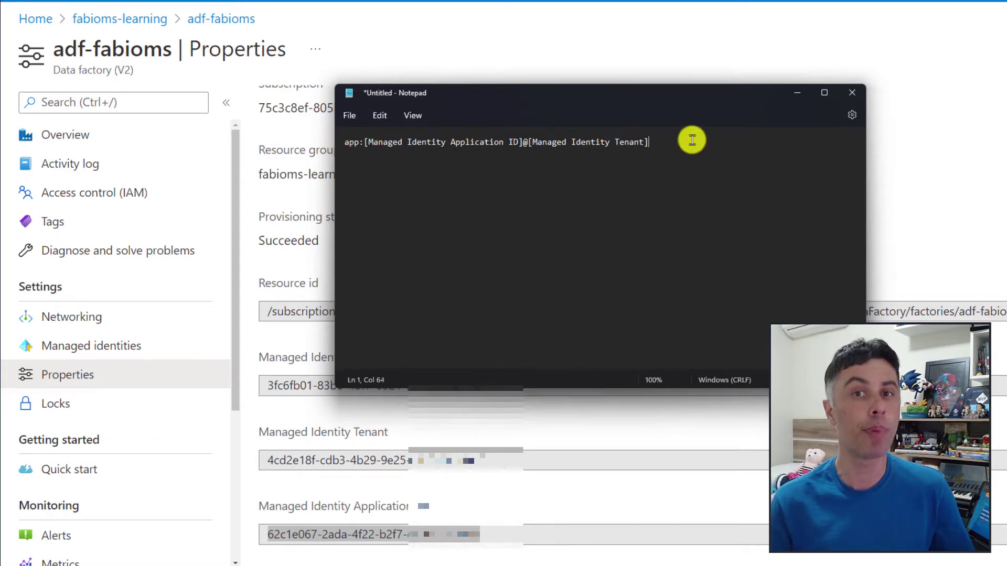
{"action": "type", "text": "app:"}
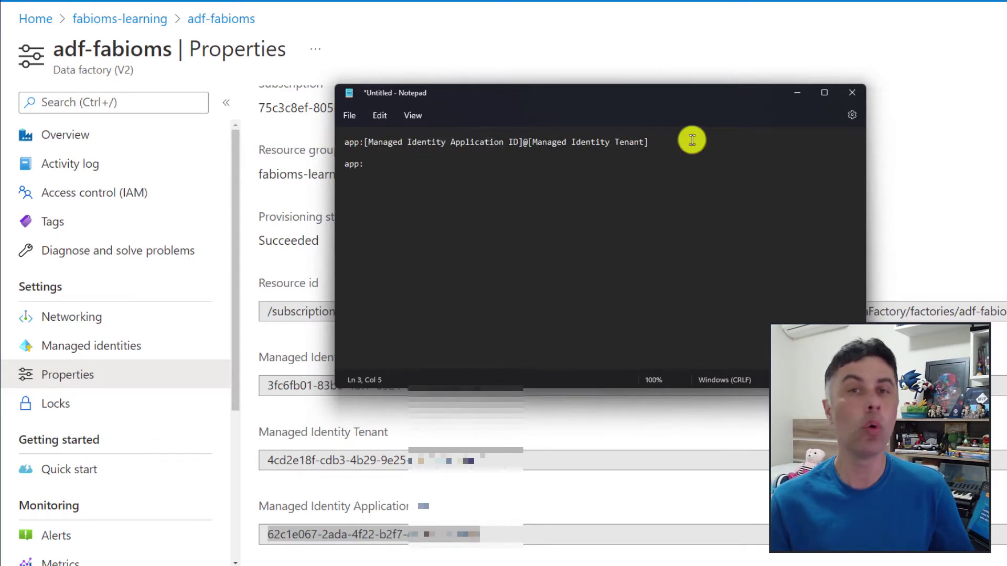
{"action": "key", "text": "ctrl+v"}
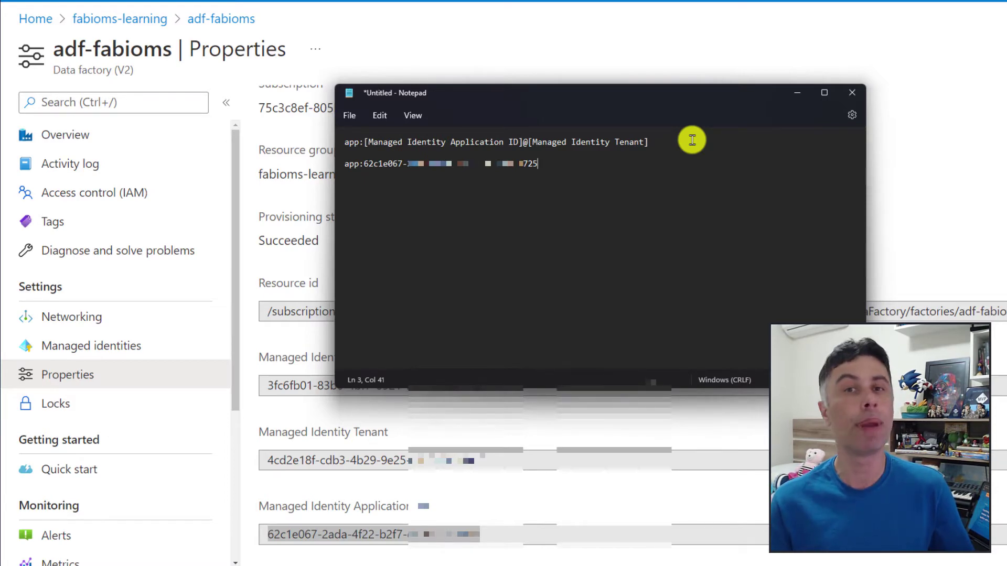
{"action": "type", "text": "@"}
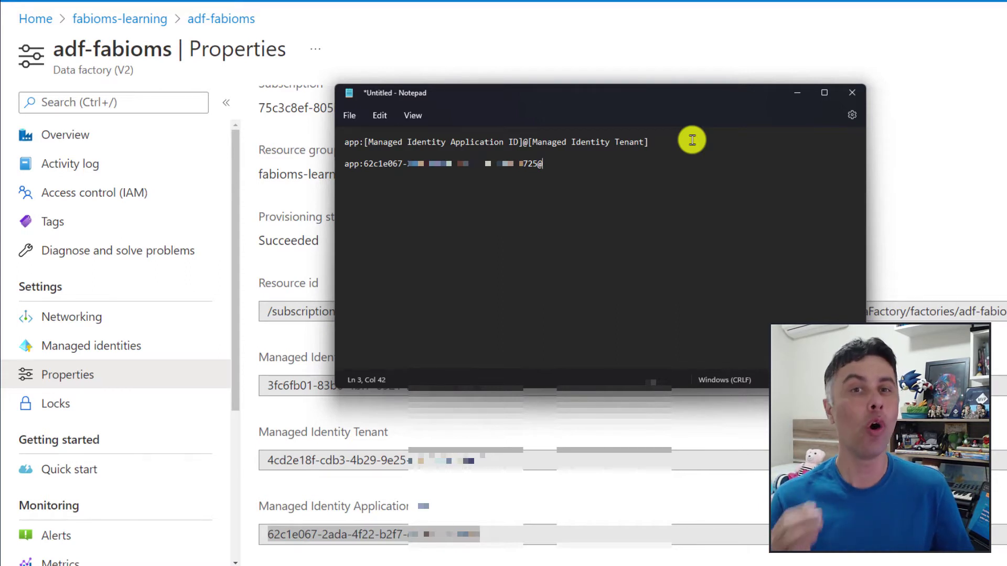
Step: Append the data factory's Managed Identity Tenant ID after the "@" in Notepad and select the complete app identity line
{"action": "left_click_drag", "start_coordinate": [512, 463], "coordinate": [265, 462]}
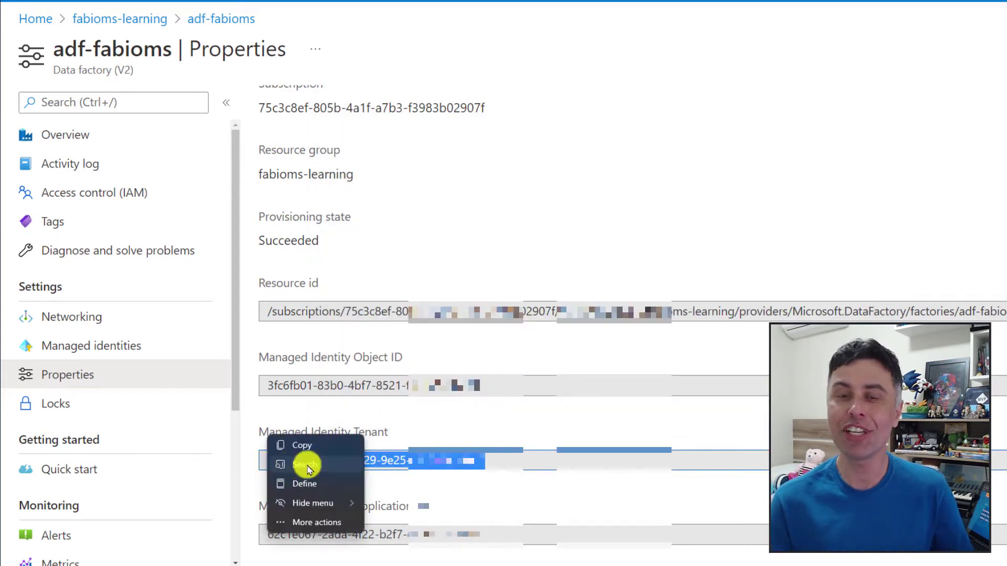
{"action": "key", "text": "ctrl+c"}
{"action": "key", "text": "alt+Tab"}
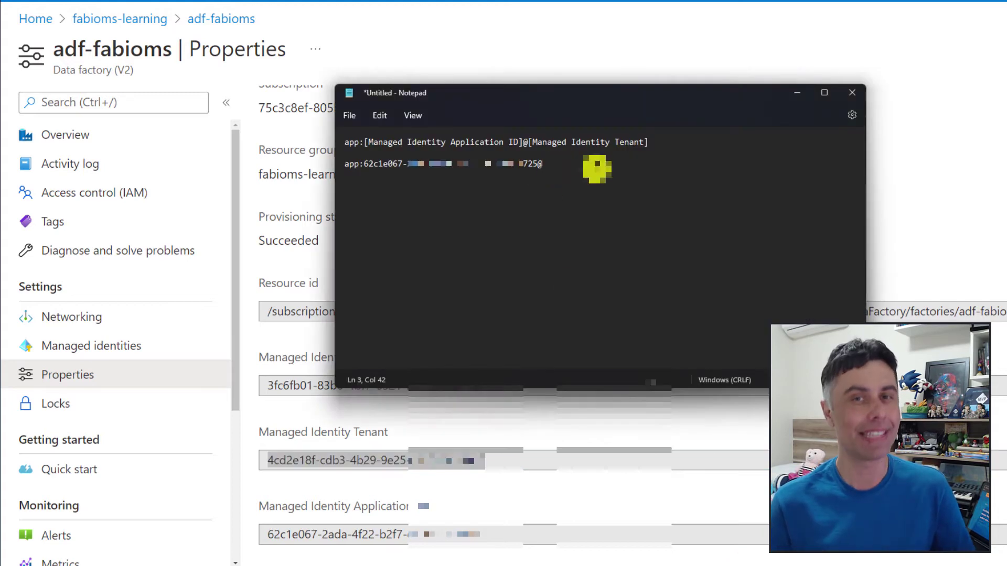
{"action": "key", "text": "ctrl+v"}
{"action": "left_click_drag", "start_coordinate": [742, 164], "coordinate": [346, 166]}
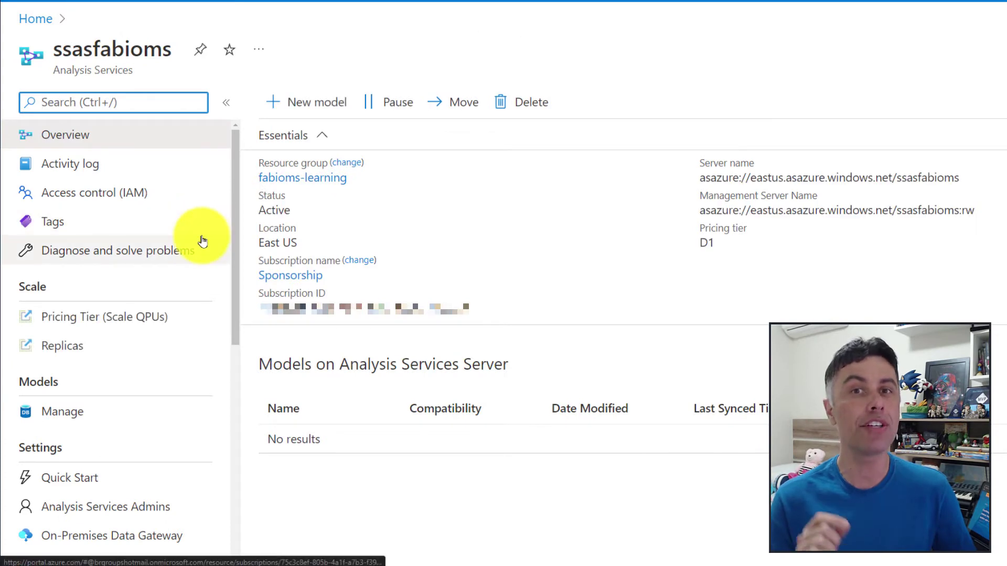
Step: Try to add the data factory's managed identity as a server administrator under the ssasfabioms Analysis Services Admins in the Azure portal
{"action": "scroll", "coordinate": [200, 278], "scroll_direction": "down", "scroll_amount": 5}
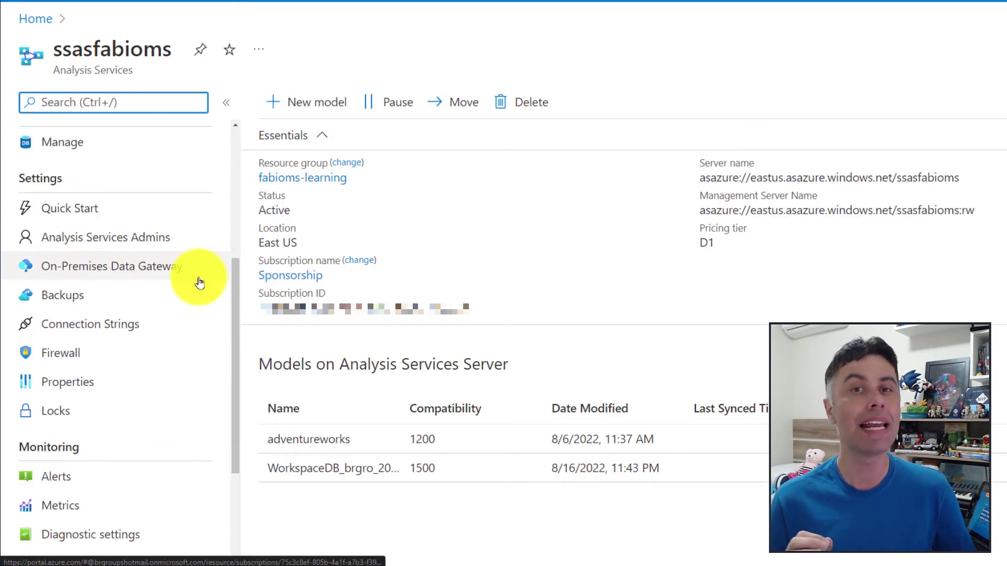
{"action": "left_click", "coordinate": [112, 238]}
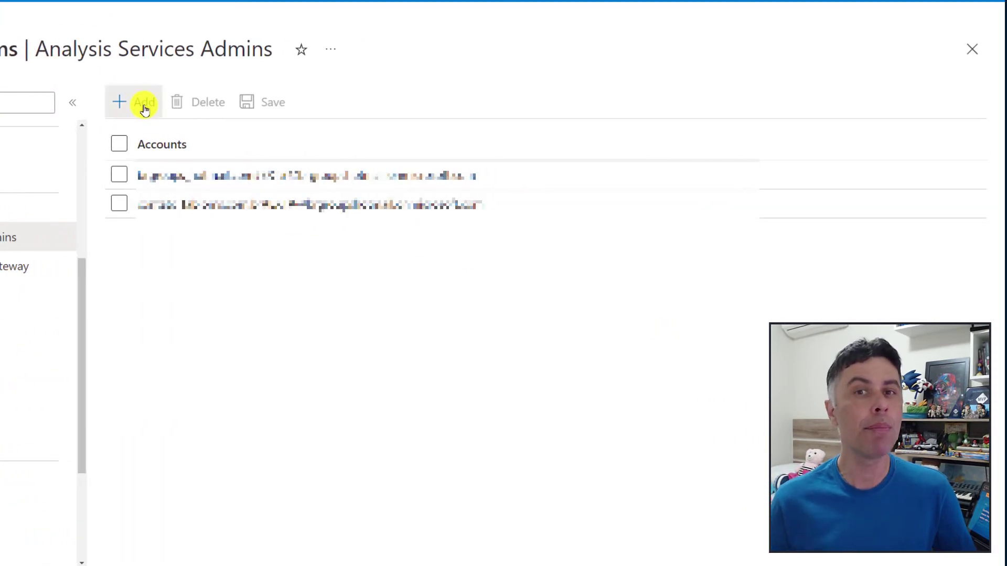
{"action": "left_click", "coordinate": [295, 102]}
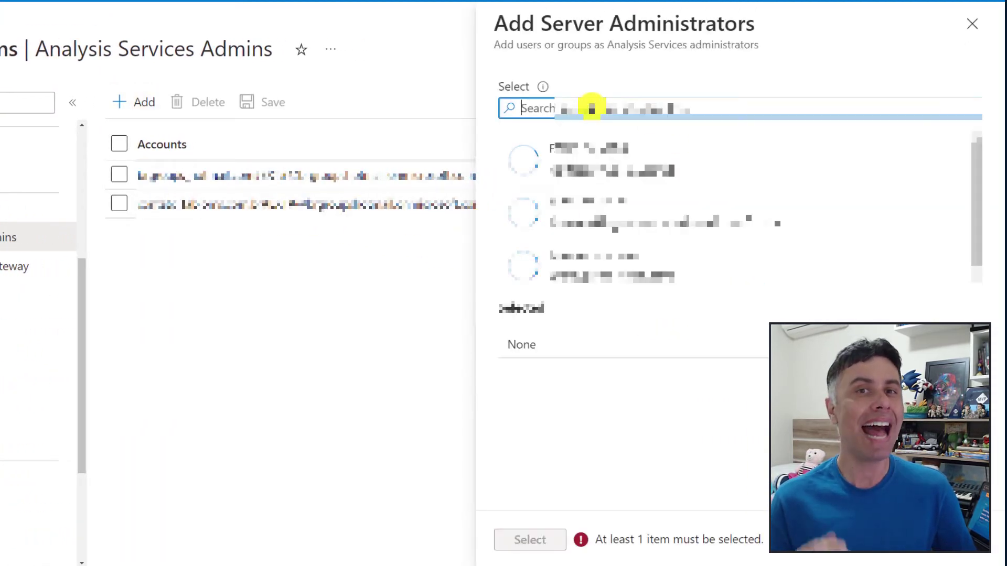
{"action": "key", "text": "ctrl+v"}
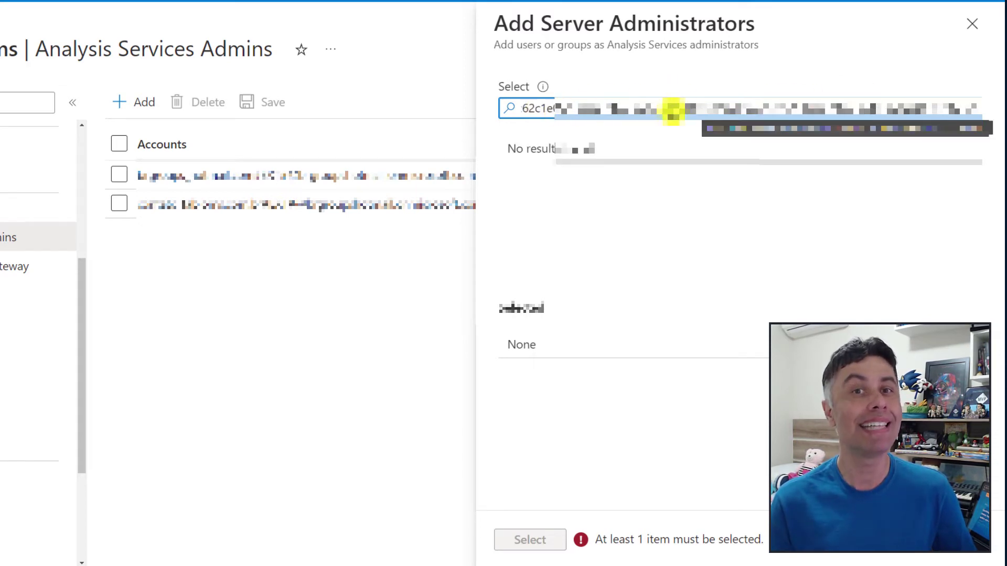
{"action": "key", "text": "ctrl+a"}
{"action": "key", "text": "ctrl+v"}
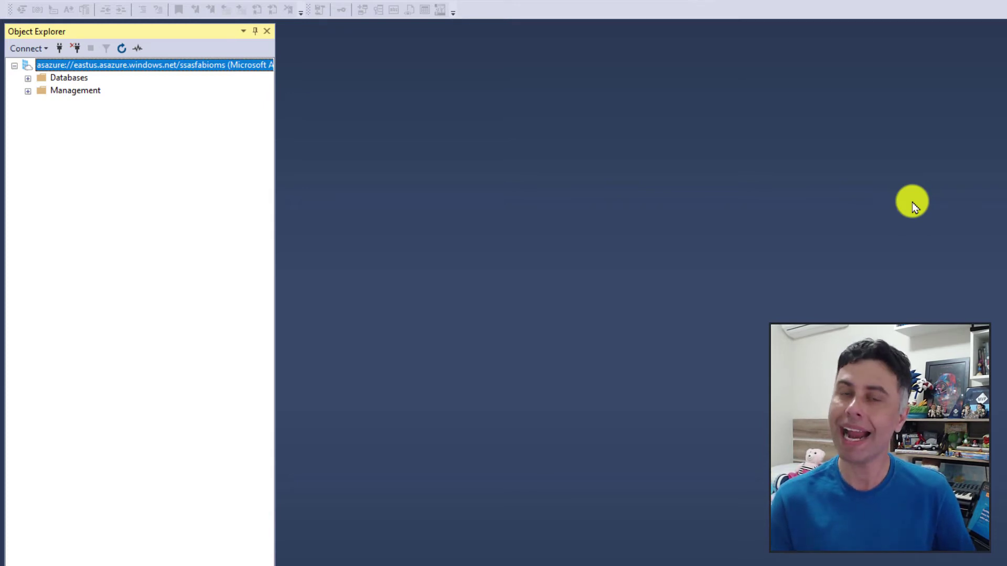
Step: In SQL Server Management Studio, add the app identity string manually to the ssasfabioms server administrators, and check the Analysis Services Admins in the Azure portal
{"action": "right_click", "coordinate": [88, 71]}
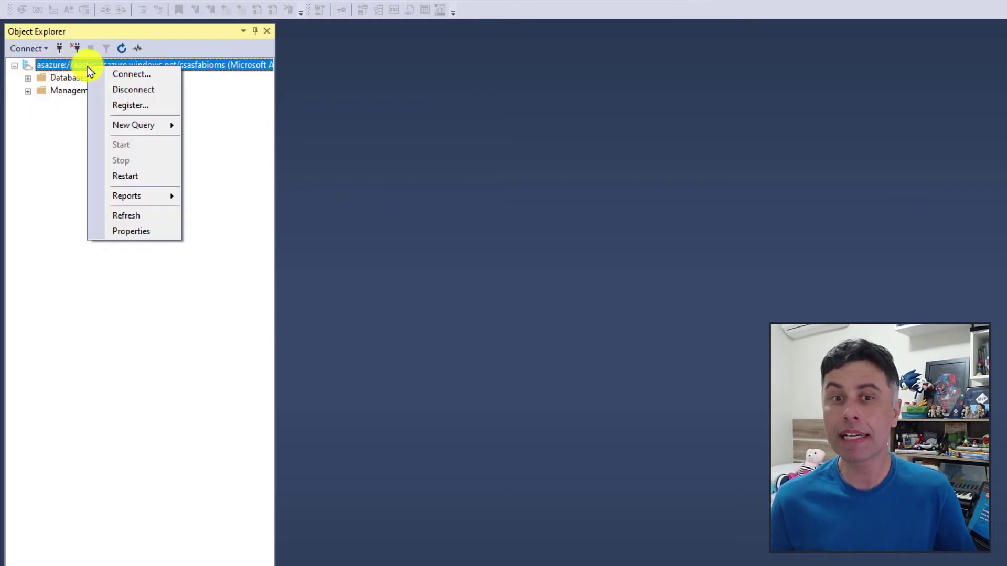
{"action": "left_click", "coordinate": [131, 231]}
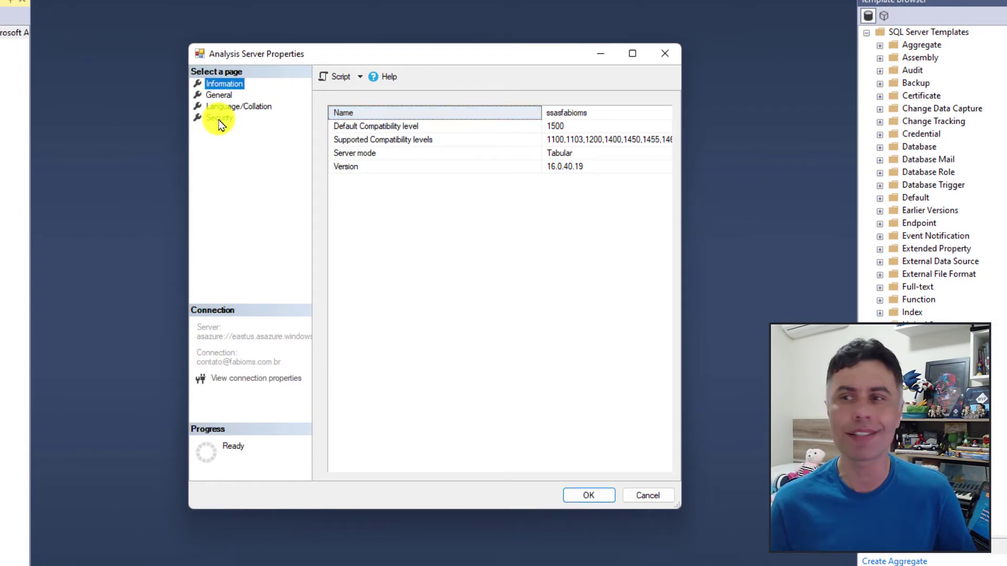
{"action": "left_click", "coordinate": [219, 118]}
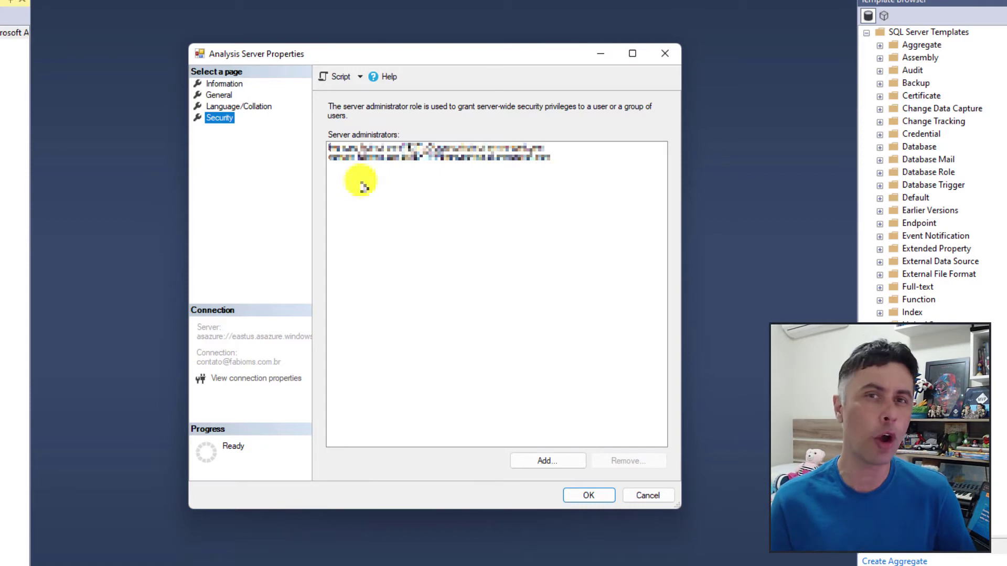
{"action": "left_click", "coordinate": [528, 461]}
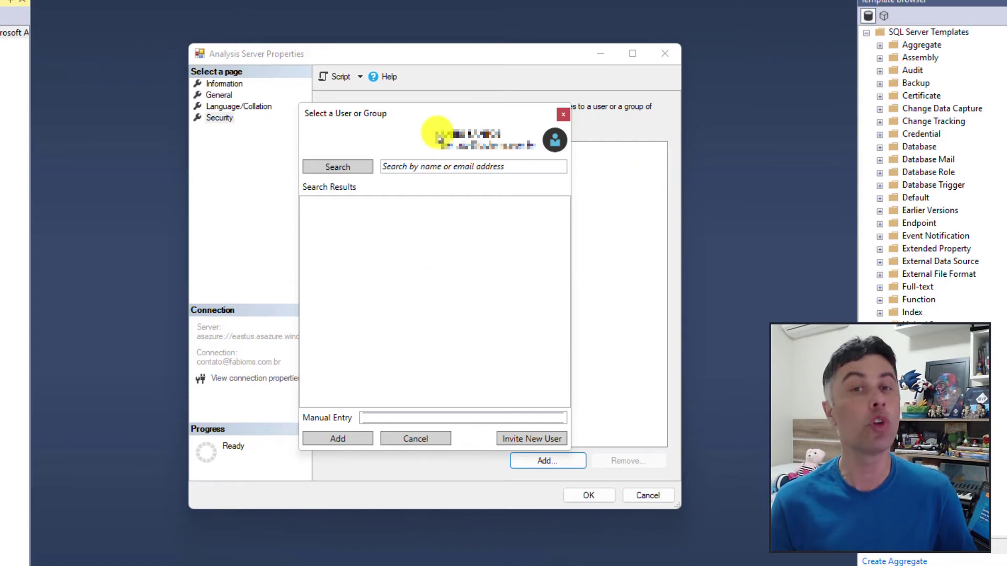
{"action": "left_click", "coordinate": [378, 417]}
{"action": "key", "text": "ctrl+v"}
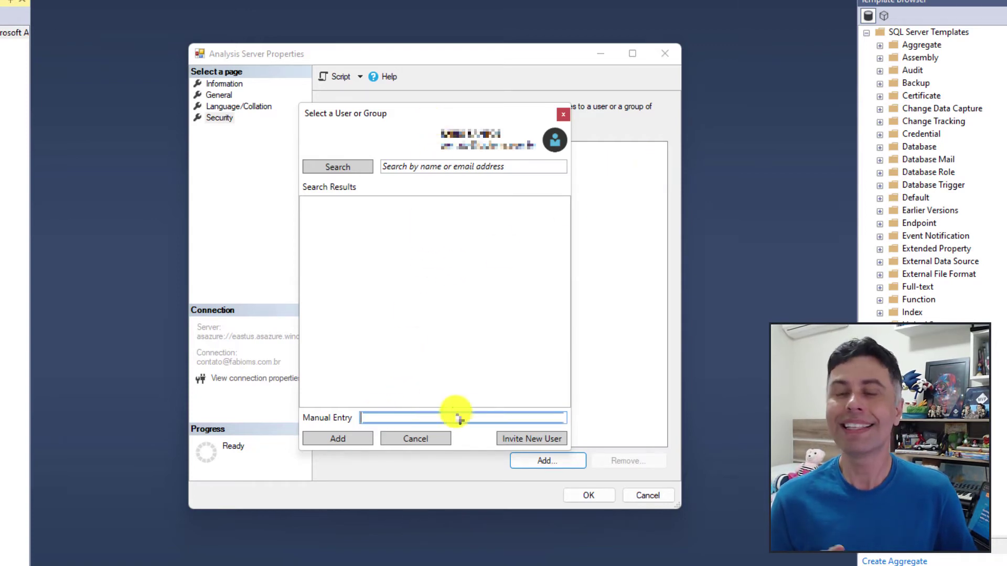
{"action": "left_click", "coordinate": [337, 438]}
{"action": "left_click", "coordinate": [588, 495]}
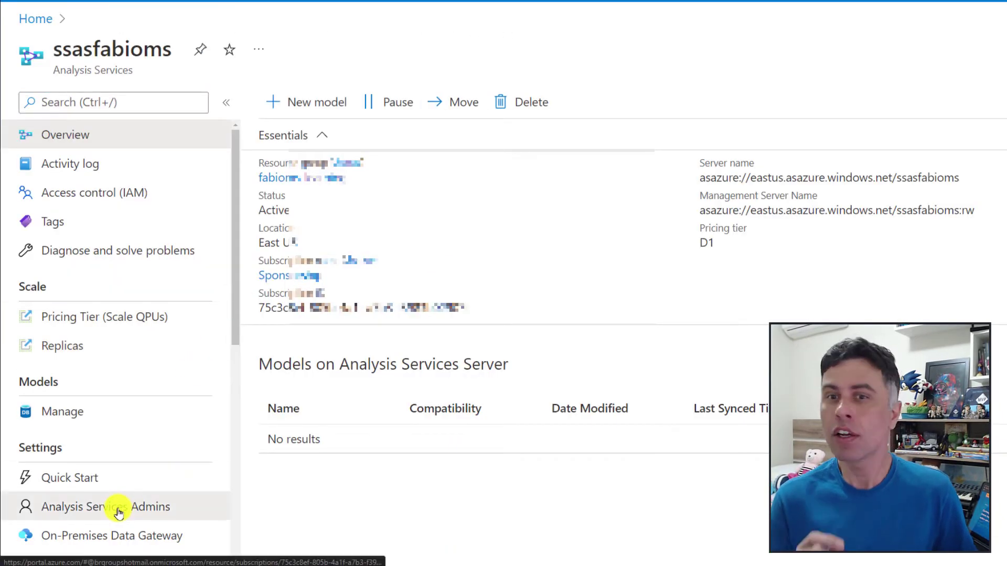
{"action": "left_click", "coordinate": [118, 507]}
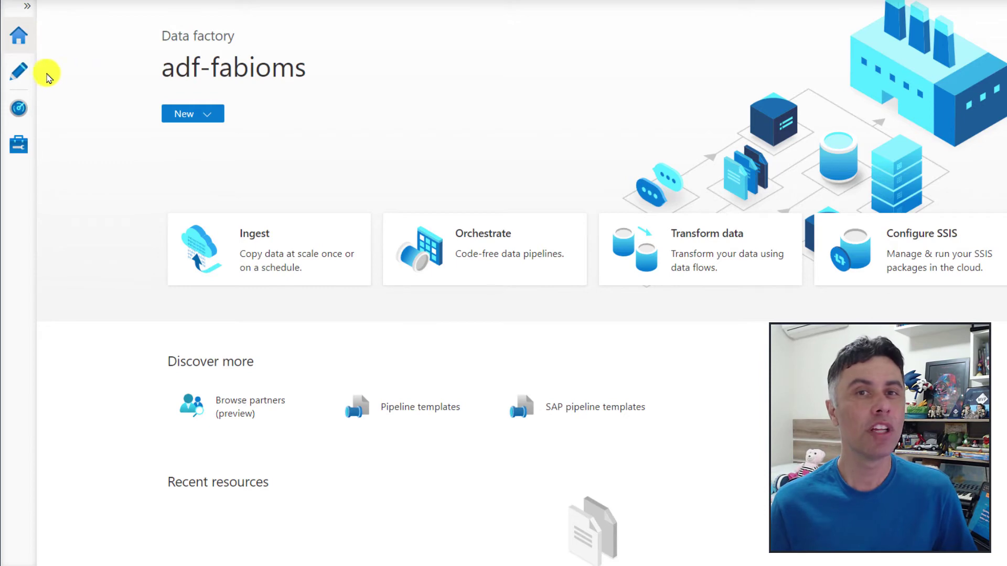
Step: Create a new pipeline in the data factory's authoring workspace and name it AnalysisServicesManage
{"action": "left_click", "coordinate": [18, 69]}
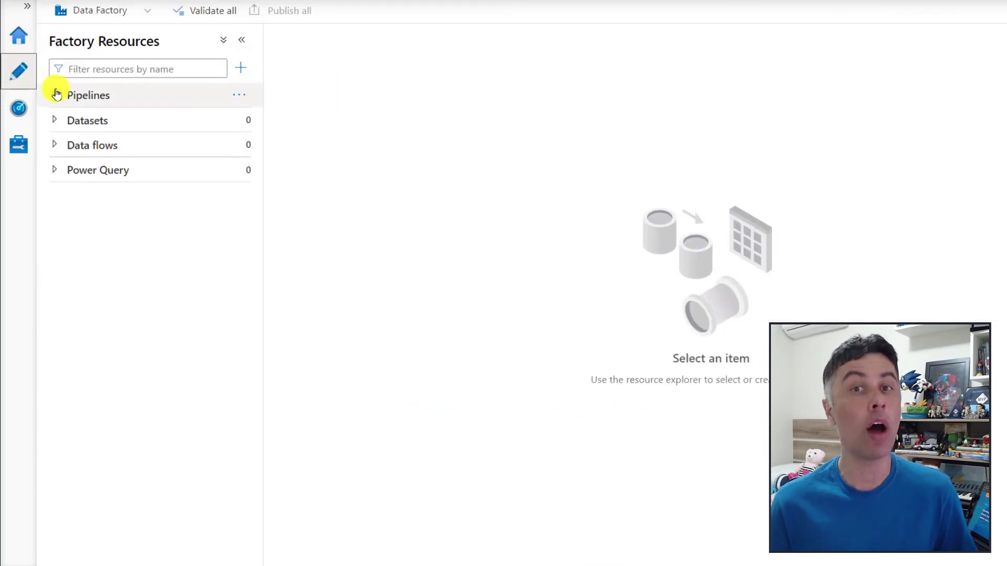
{"action": "left_click", "coordinate": [54, 94]}
{"action": "left_click", "coordinate": [241, 70]}
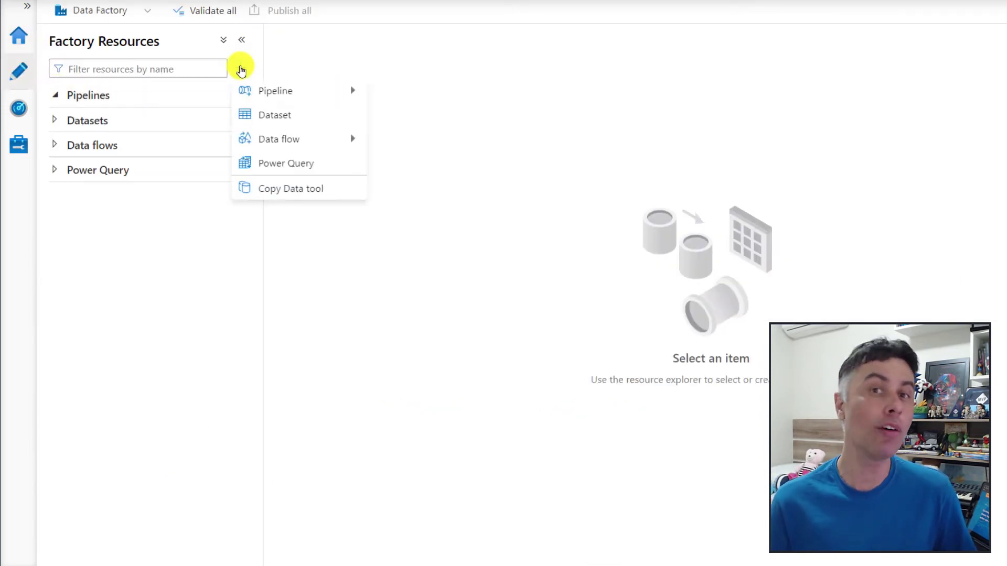
{"action": "mouse_move", "coordinate": [292, 90]}
{"action": "left_click", "coordinate": [442, 92]}
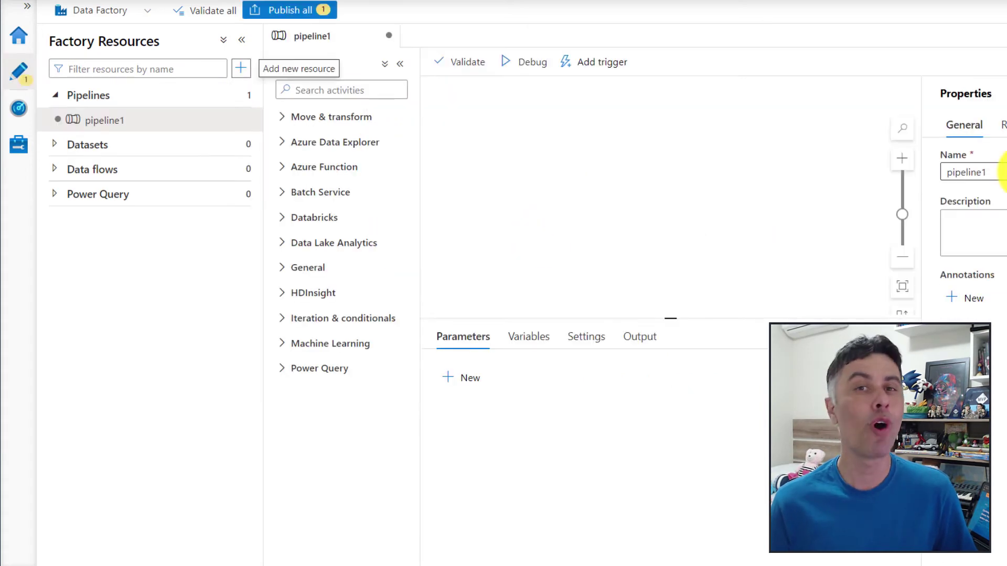
{"action": "type", "text": "AnalysisServicesManage"}
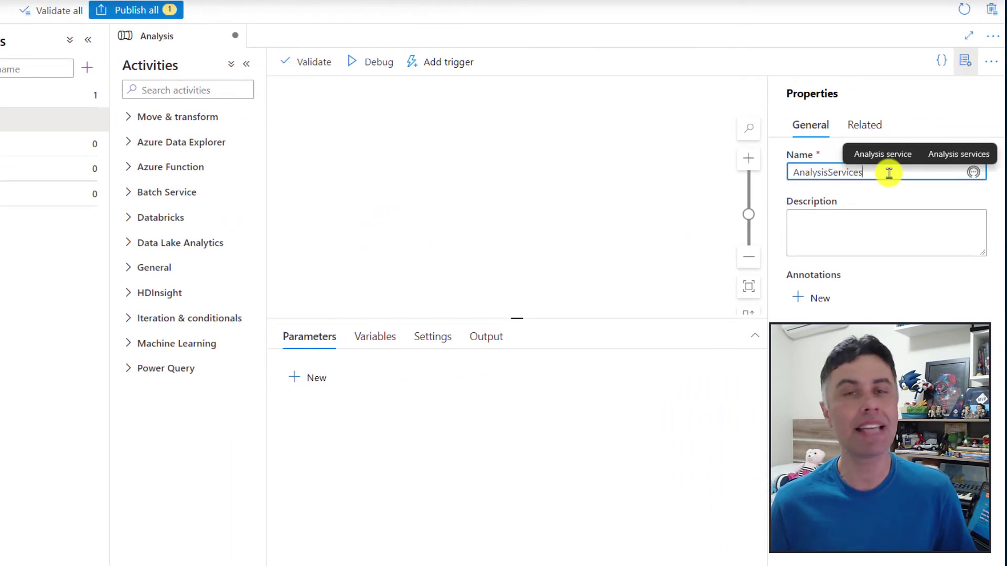
Step: Find the Web activity by searching for "Web" and add it to the pipeline canvas
{"action": "left_click", "coordinate": [173, 86]}
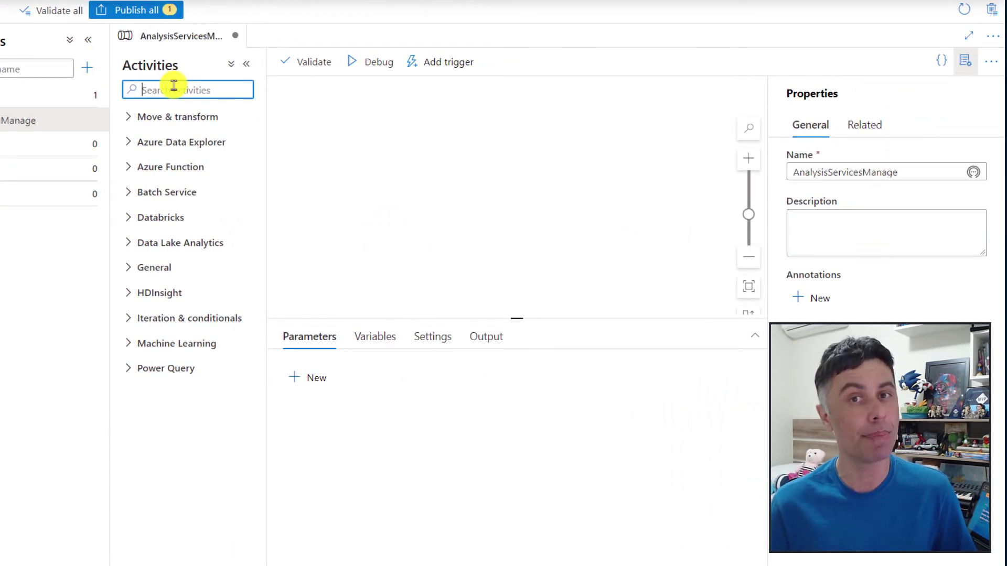
{"action": "type", "text": "Web"}
{"action": "left_click_drag", "start_coordinate": [173, 144], "coordinate": [383, 152]}
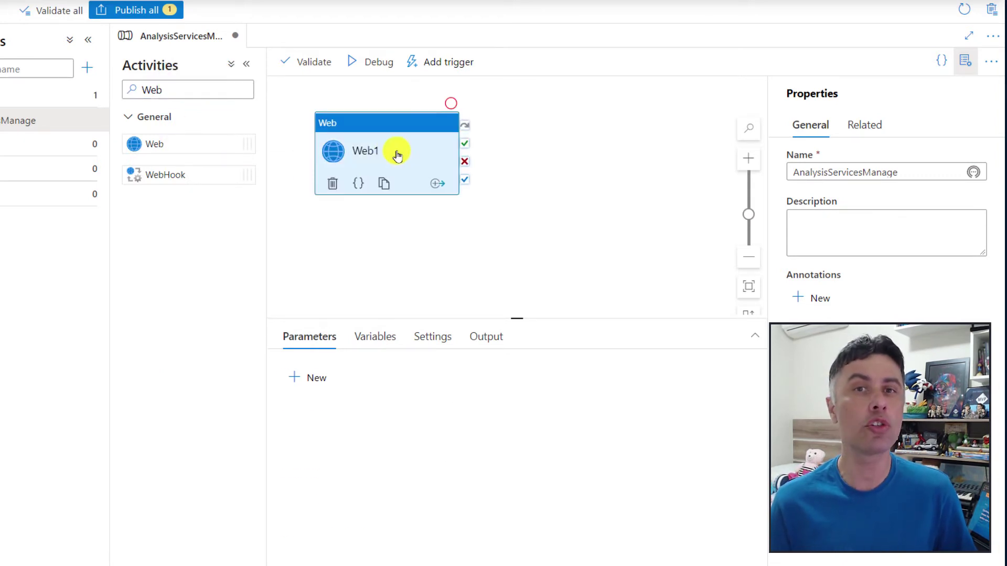
Step: Set the Web activity's request method to POST in its settings
{"action": "left_click_drag", "start_coordinate": [523, 319], "coordinate": [527, 264]}
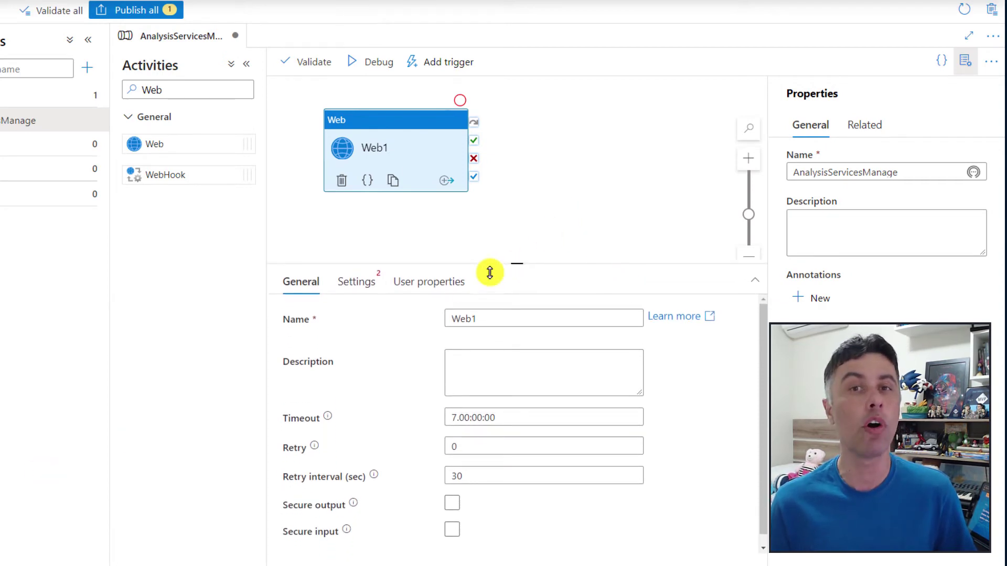
{"action": "left_click", "coordinate": [359, 286]}
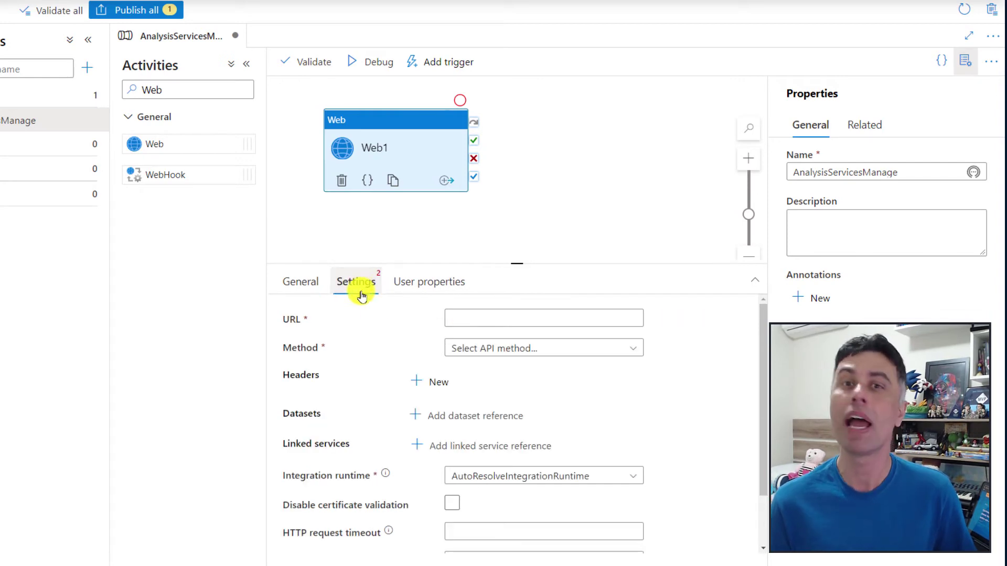
{"action": "left_click", "coordinate": [639, 349]}
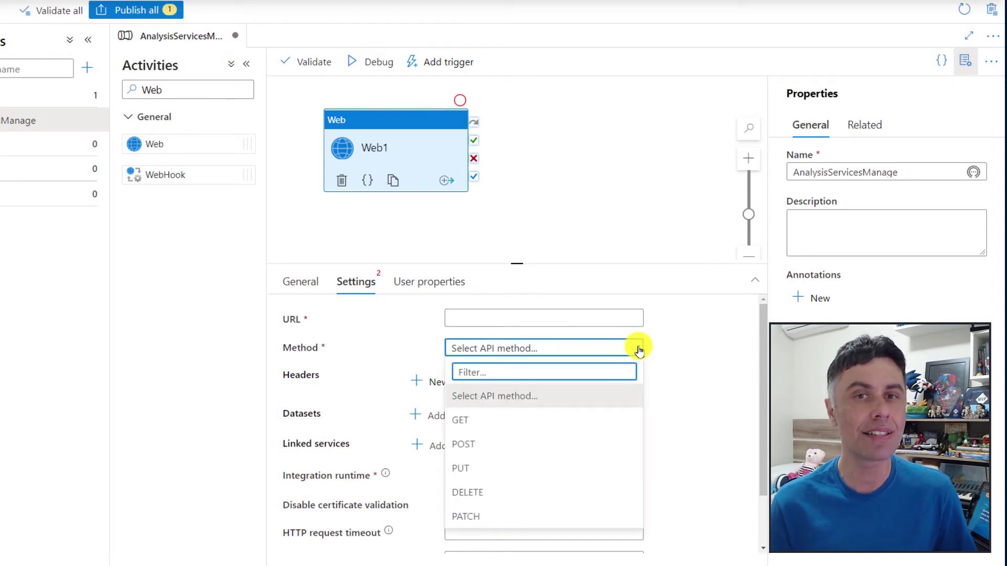
{"action": "left_click", "coordinate": [483, 447]}
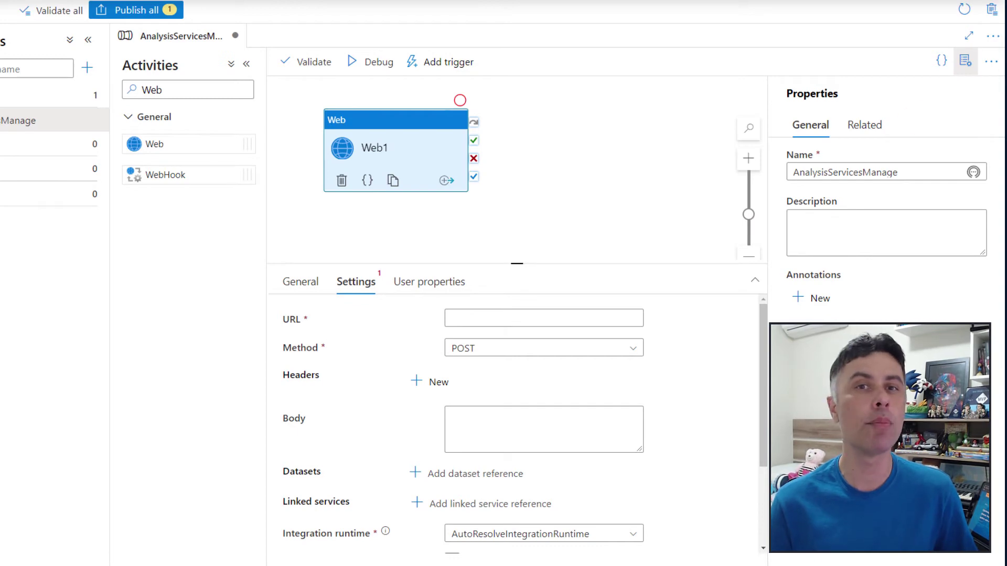
Step: Switch to Notepad, review the placeholders in the Analysis Services Suspend URL template, and duplicate the template below the original
{"action": "left_click", "coordinate": [465, 317]}
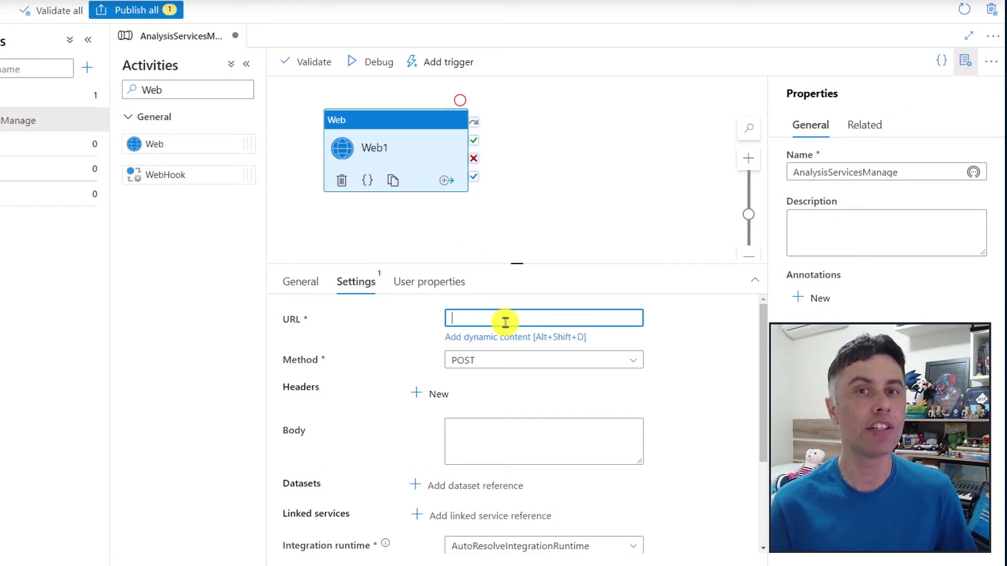
{"action": "key", "text": "alt+Tab"}
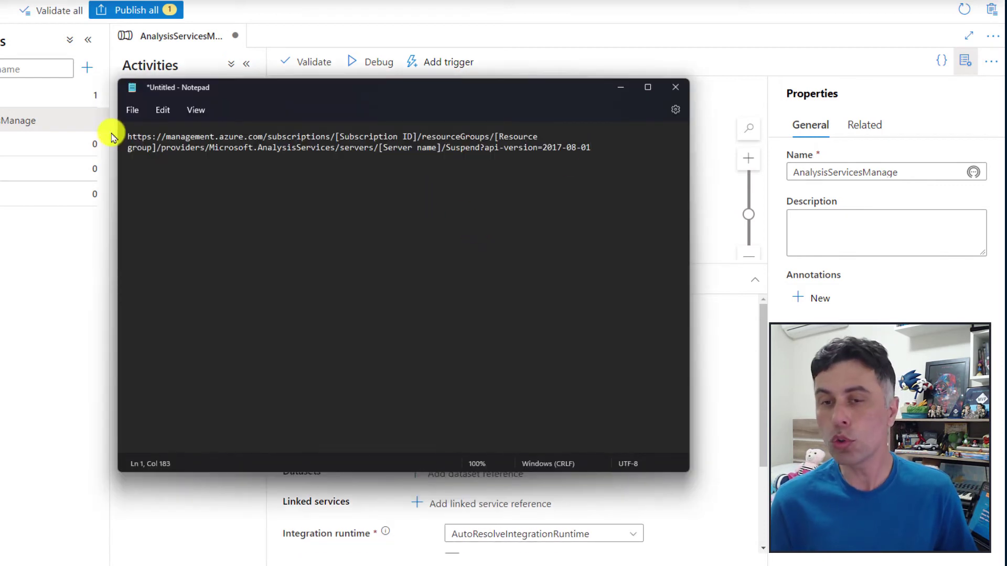
{"action": "left_click_drag", "start_coordinate": [130, 137], "coordinate": [595, 149]}
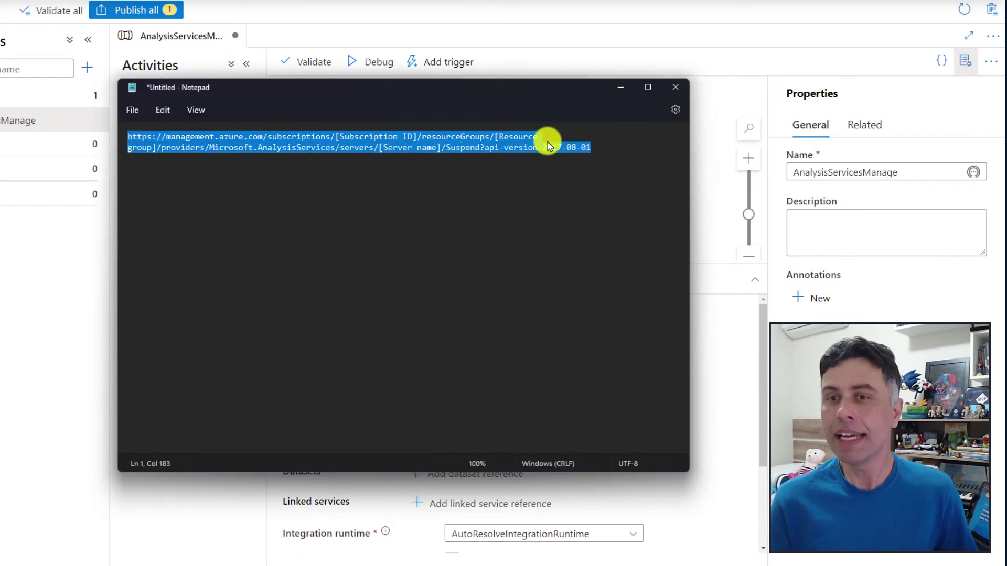
{"action": "left_click", "coordinate": [451, 136]}
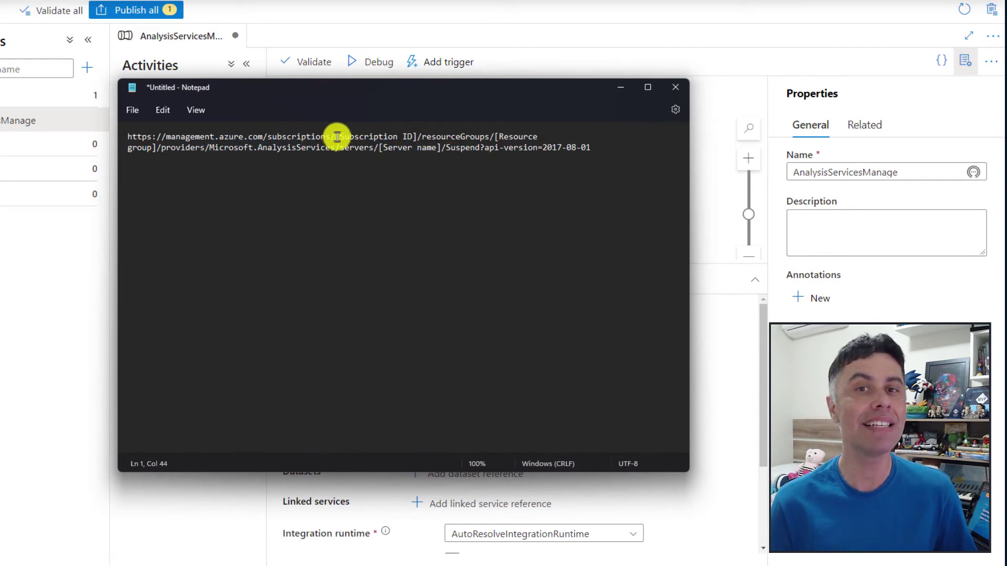
{"action": "left_click_drag", "start_coordinate": [336, 138], "coordinate": [420, 137]}
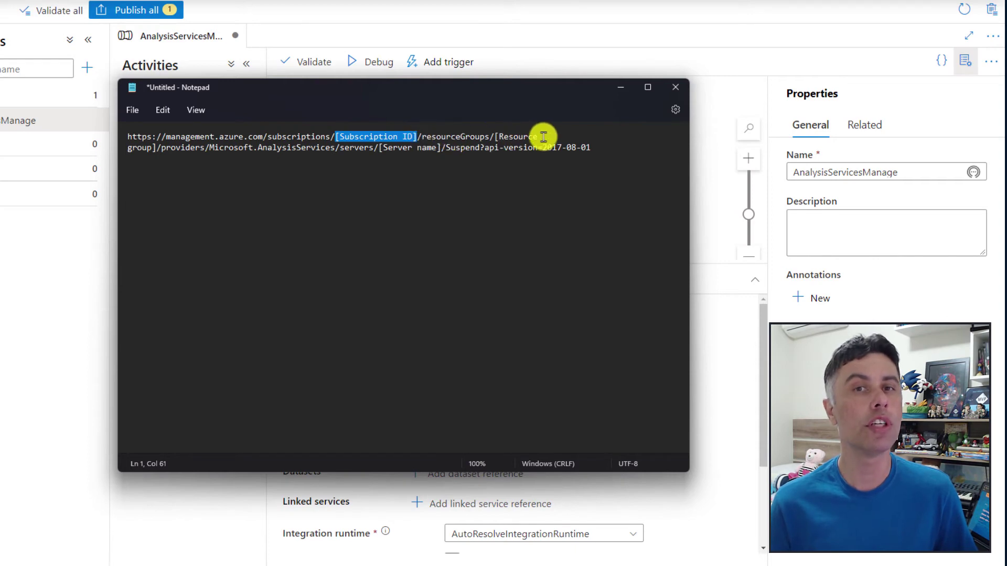
{"action": "left_click_drag", "start_coordinate": [497, 138], "coordinate": [156, 147]}
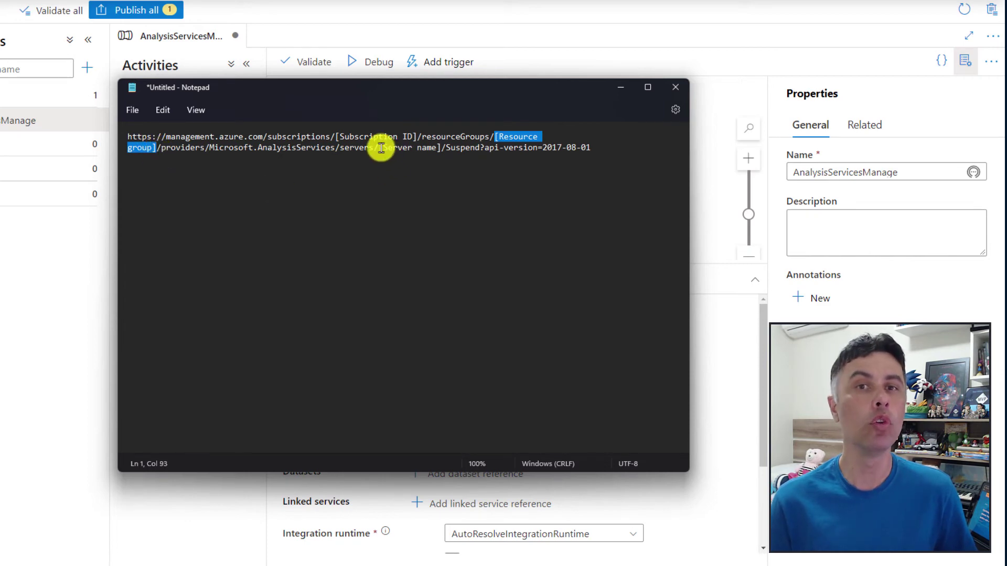
{"action": "left_click_drag", "start_coordinate": [380, 148], "coordinate": [443, 152]}
{"action": "key", "text": "ctrl+a"}
{"action": "key", "text": "ctrl+c"}
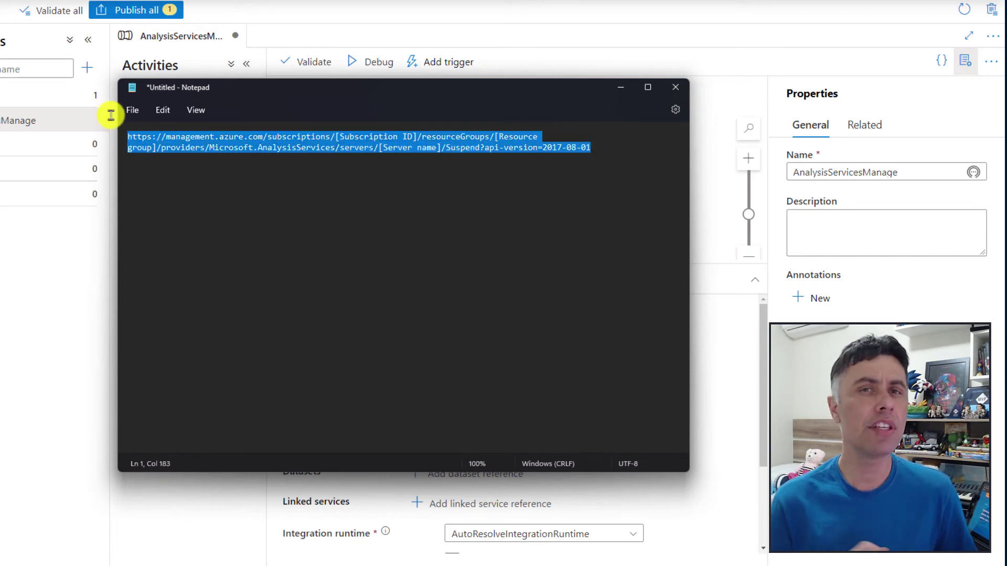
{"action": "left_click", "coordinate": [622, 156]}
{"action": "key", "text": "ctrl+v"}
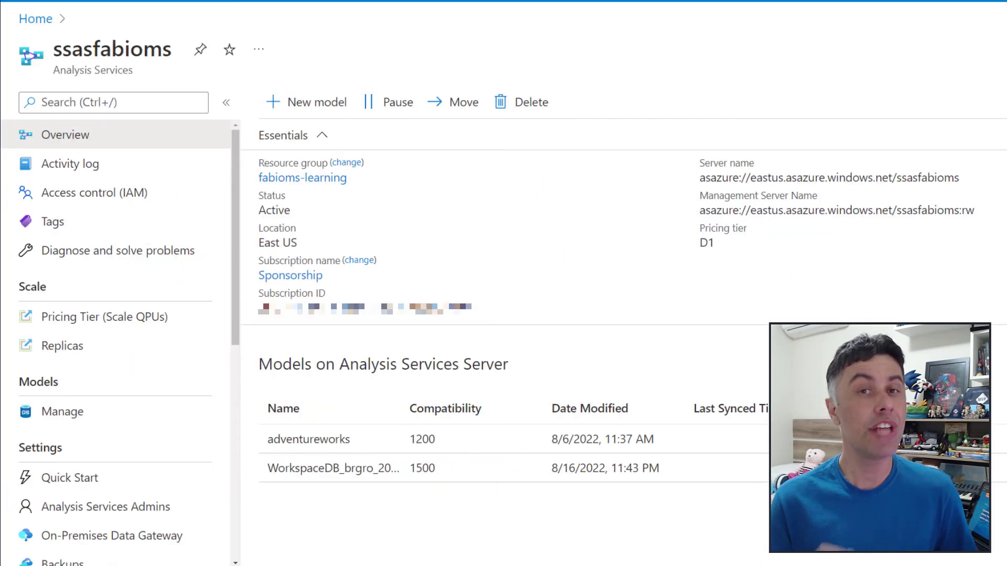
Step: Replace the [Subscription ID] placeholder in the duplicated URL with the subscription ID copied from the ssasfabioms overview in the Azure portal
{"action": "key", "text": "alt+Tab"}
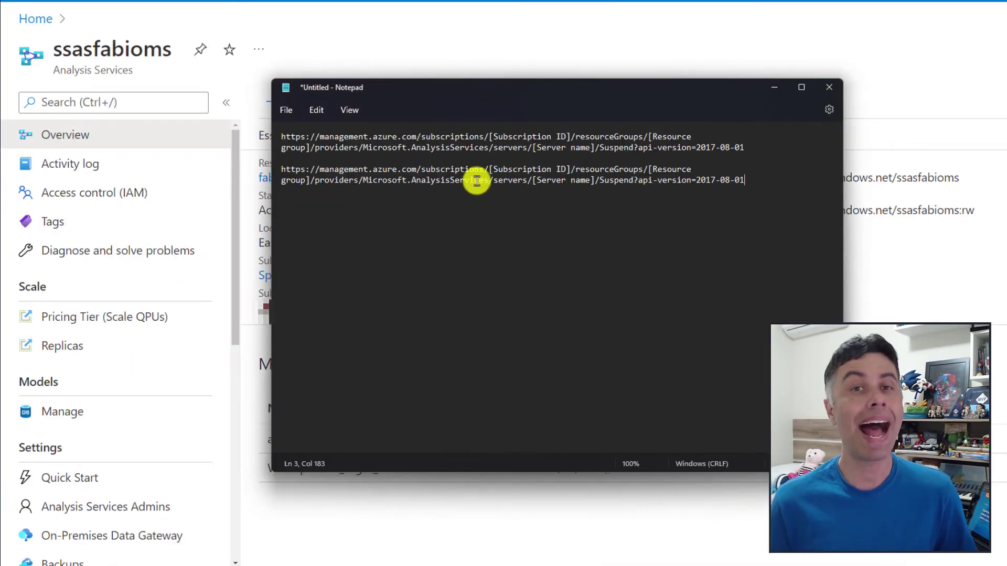
{"action": "left_click_drag", "start_coordinate": [489, 170], "coordinate": [573, 170]}
{"action": "left_click", "coordinate": [905, 105]}
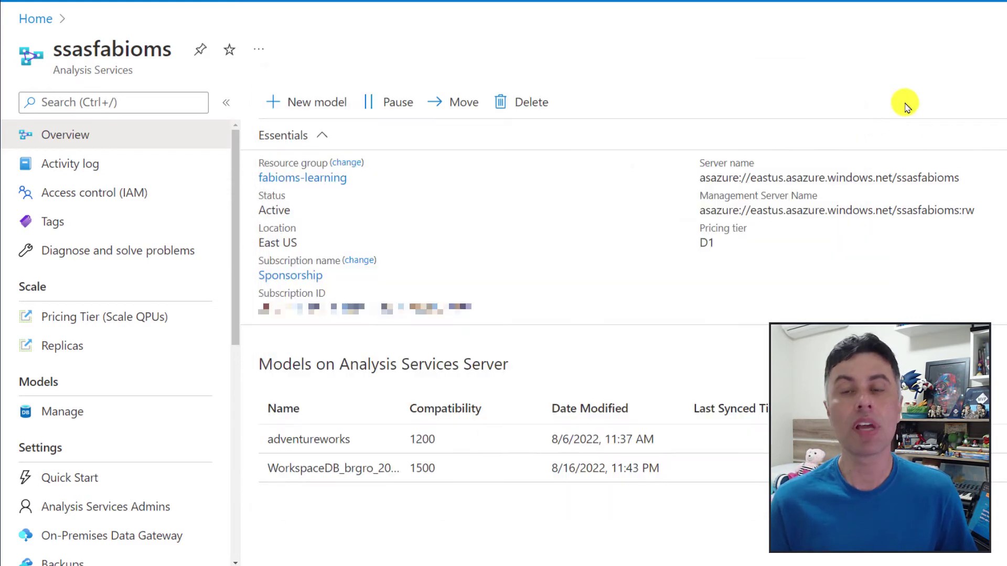
{"action": "left_click_drag", "start_coordinate": [266, 308], "coordinate": [589, 310]}
{"action": "key", "text": "ctrl+c"}
{"action": "key", "text": "alt+Tab"}
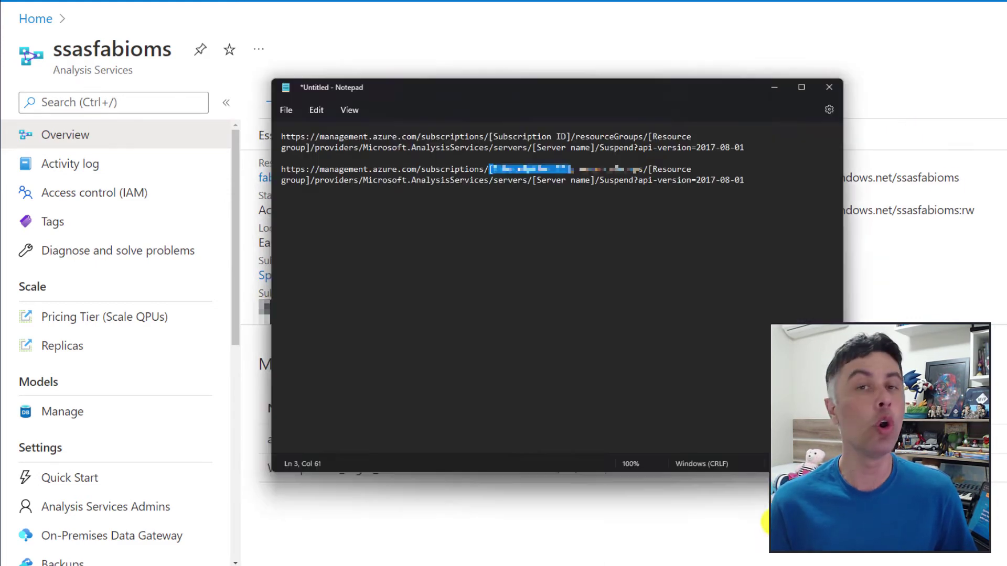
{"action": "key", "text": "ctrl+v"}
Step: Replace the [Resource group] placeholder in the duplicated URL with fabioms-learning
{"action": "left_click", "coordinate": [548, 57]}
{"action": "left_click", "coordinate": [681, 181]}
{"action": "key", "text": "alt+Tab"}
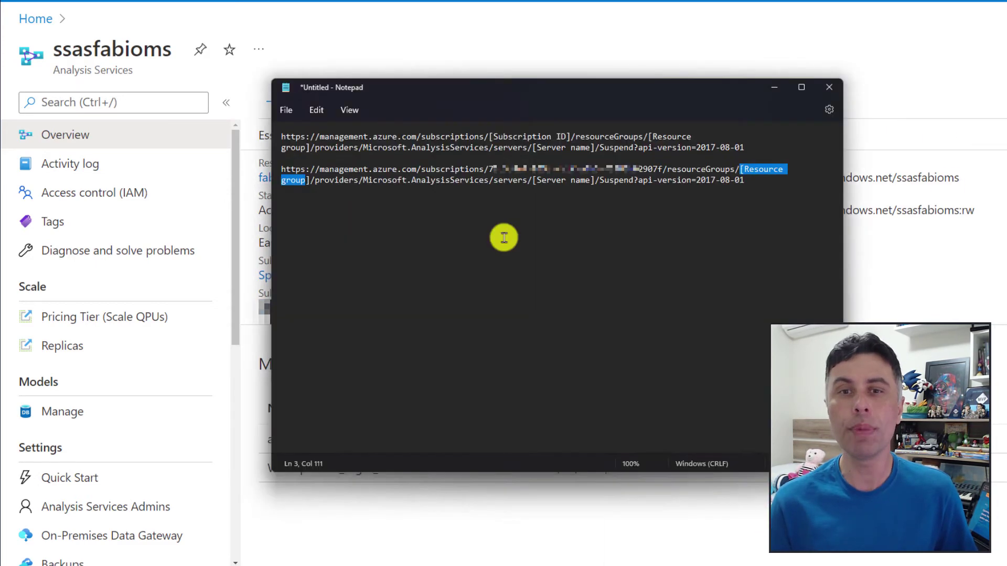
{"action": "left_click_drag", "start_coordinate": [742, 169], "coordinate": [315, 180]}
{"action": "key", "text": "shift+Left"}
{"action": "key", "text": "ctrl+v"}
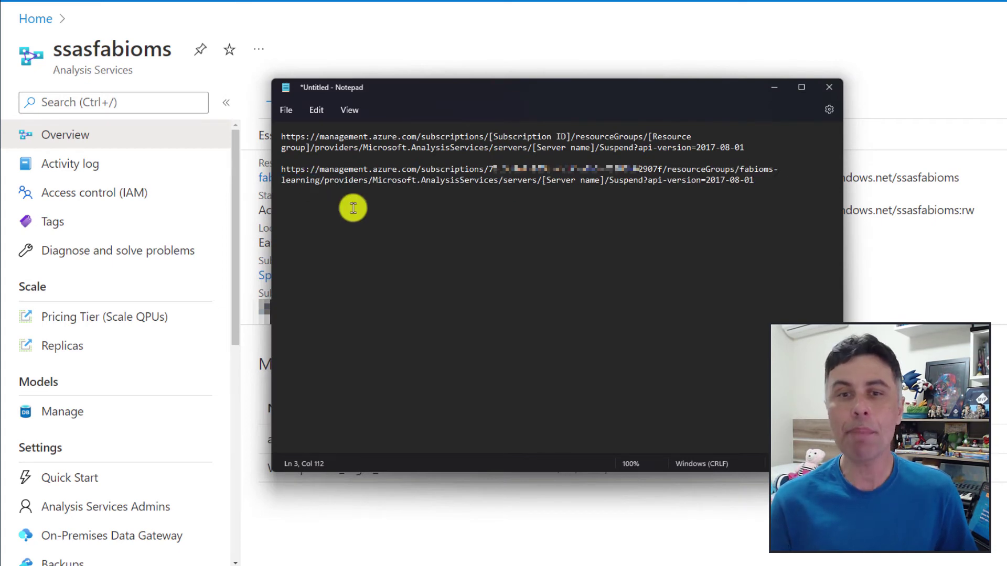
Step: Replace the [Server name] placeholder in the duplicated URL with ssasfabioms, copied from the server's overview in the Azure portal
{"action": "left_click_drag", "start_coordinate": [543, 180], "coordinate": [604, 182]}
{"action": "key", "text": "alt+Tab"}
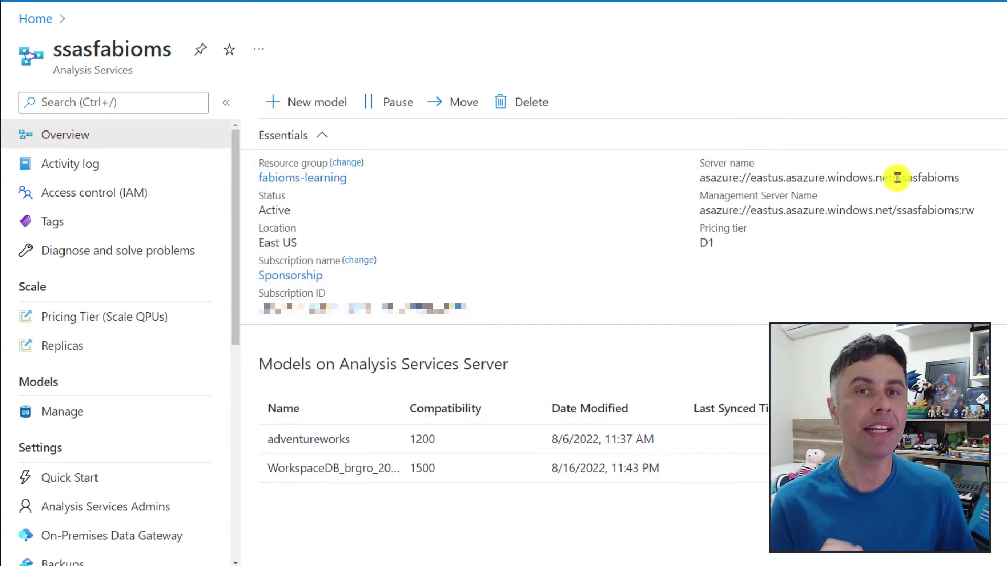
{"action": "left_click_drag", "start_coordinate": [897, 178], "coordinate": [958, 179]}
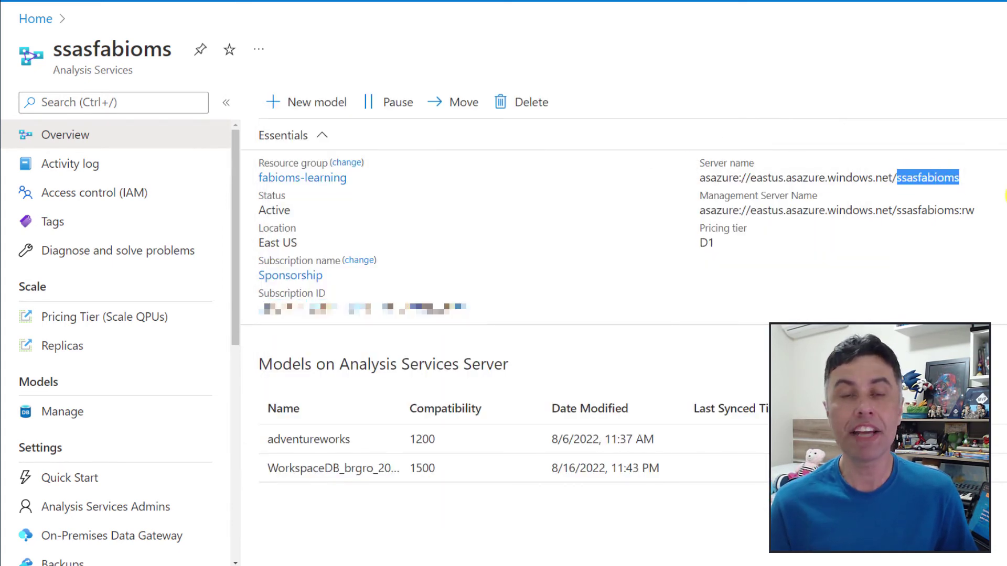
{"action": "left_click", "coordinate": [976, 181]}
{"action": "key", "text": "alt+Tab"}
{"action": "key", "text": "ctrl+v"}
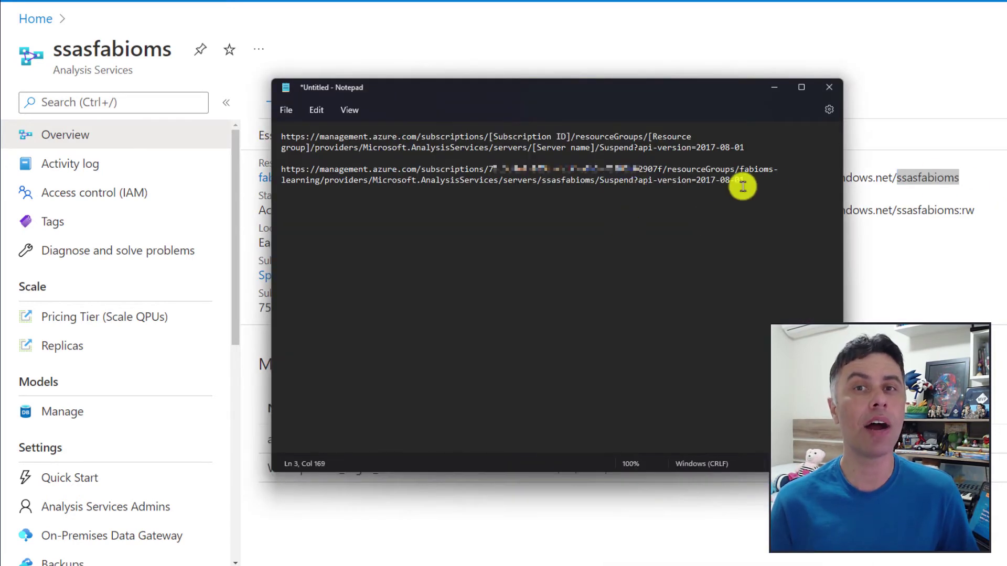
Step: Copy the completed Suspend URL from Notepad into the Web activity's URL setting in Data Factory
{"action": "left_click_drag", "start_coordinate": [742, 181], "coordinate": [263, 159]}
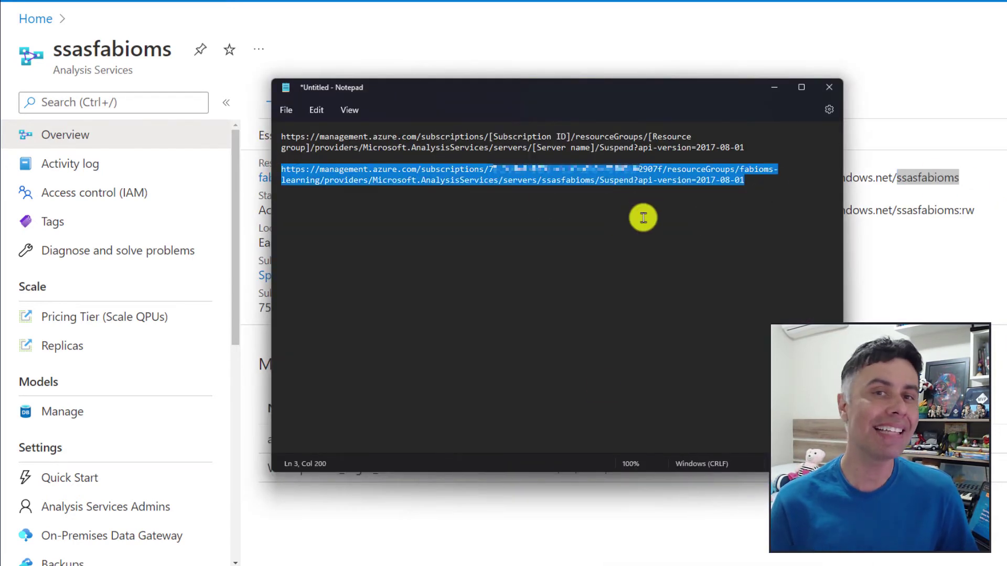
{"action": "key", "text": "alt+Tab"}
{"action": "left_click", "coordinate": [623, 318]}
{"action": "key", "text": "ctrl+v"}
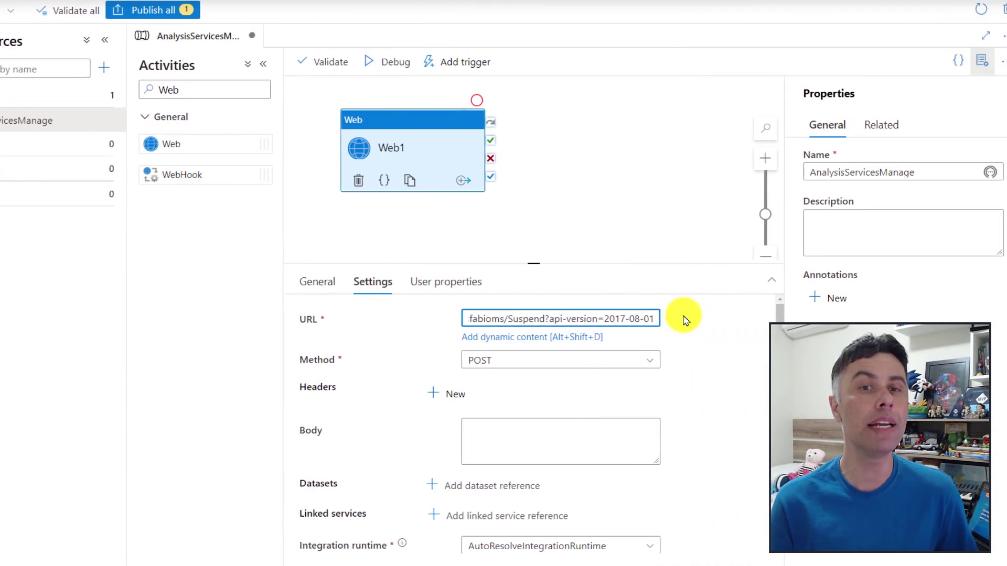
{"action": "key", "text": "Home"}
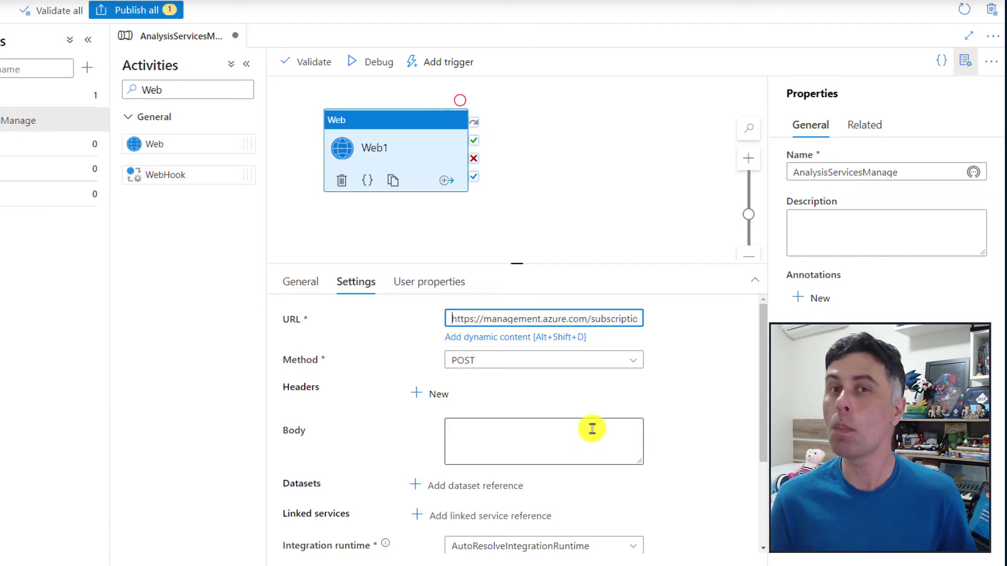
Step: Set the Web activity's request body to {"suspend":"suspend"}
{"action": "left_click", "coordinate": [486, 430]}
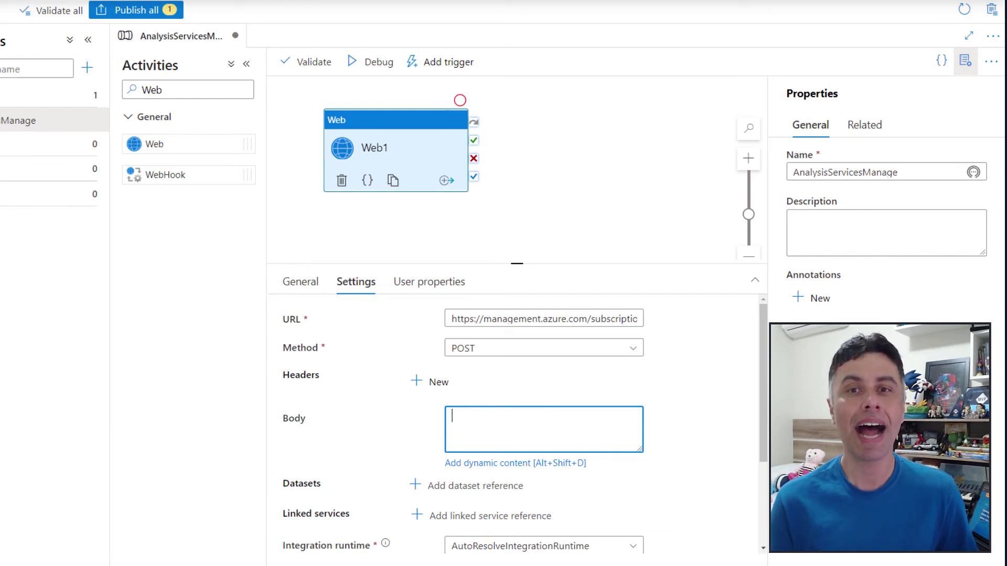
{"action": "left_click", "coordinate": [821, 542]}
{"action": "left_click", "coordinate": [510, 420]}
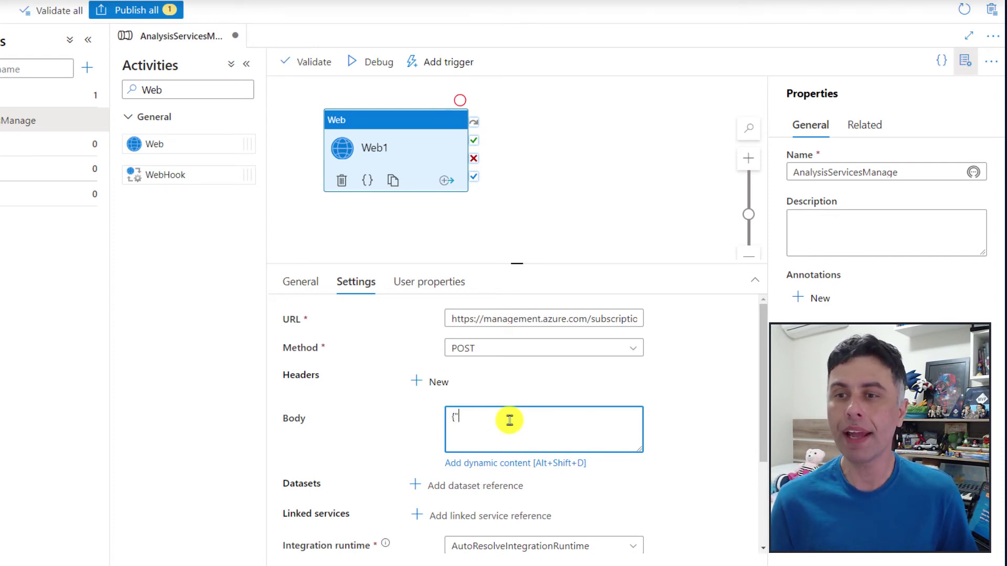
{"action": "type", "text": "{\"suspend"}
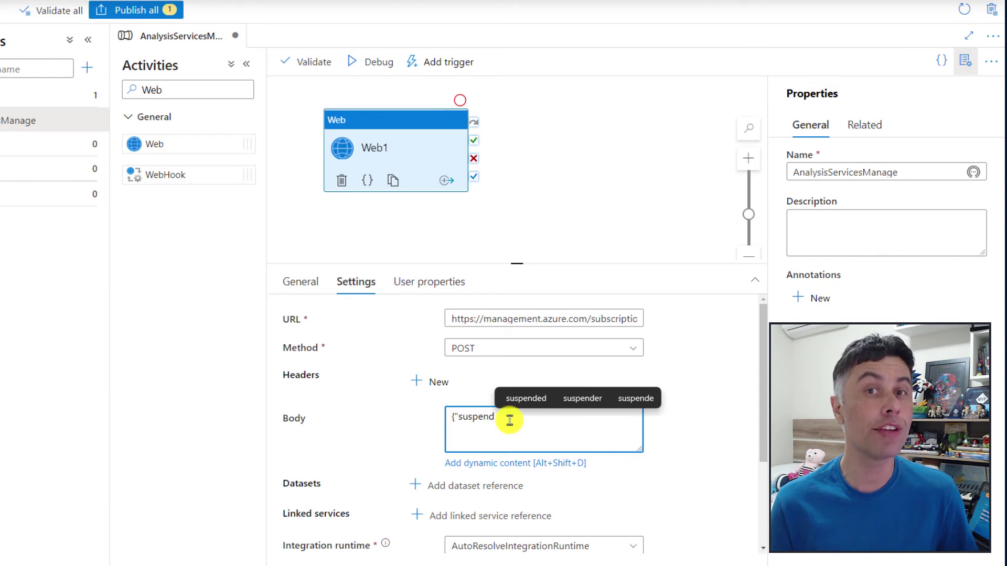
{"action": "type", "text": "\":\""}
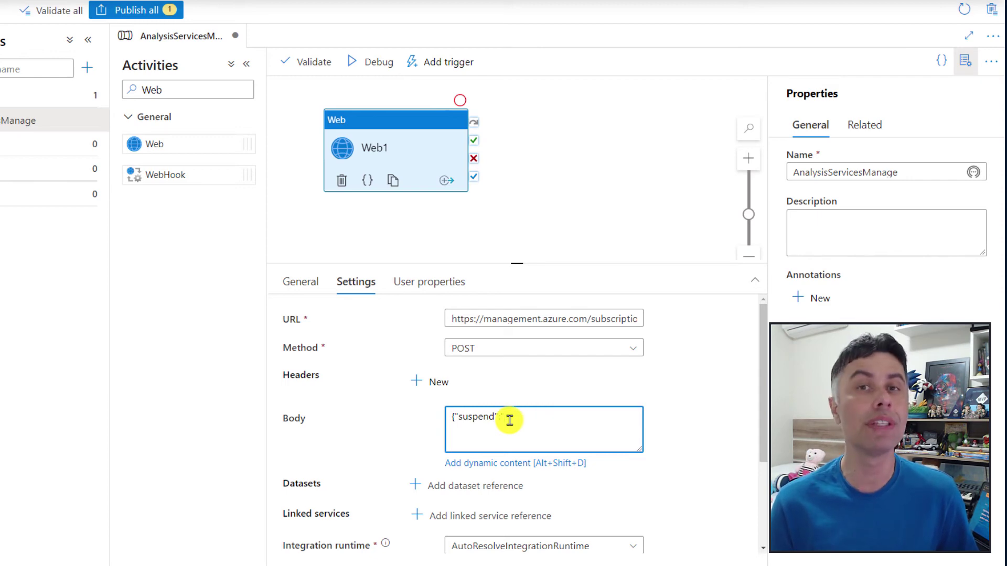
{"action": "type", "text": "suspend\""}
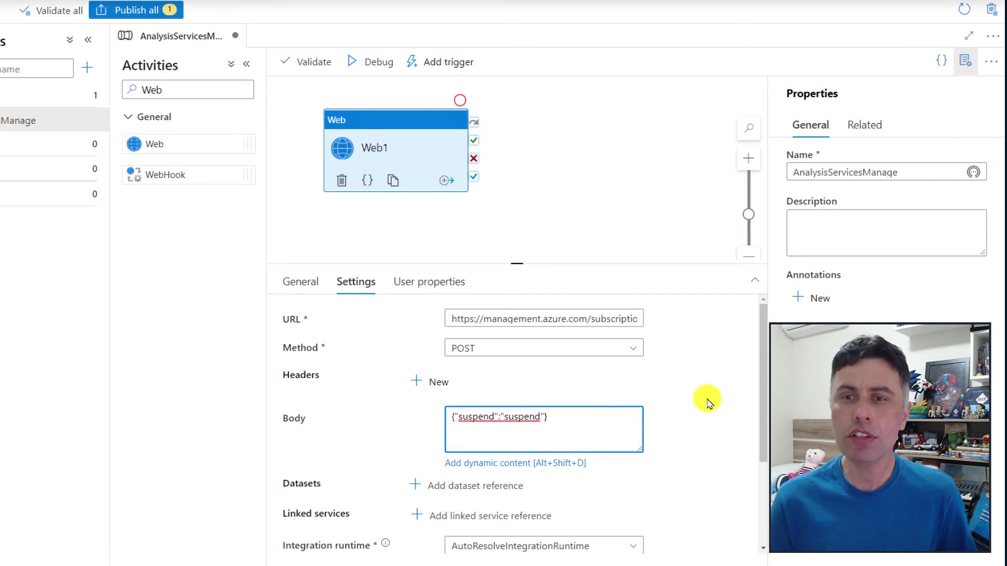
{"action": "scroll", "coordinate": [708, 401], "scroll_direction": "down", "scroll_amount": 2}
{"action": "scroll", "coordinate": [708, 402], "scroll_direction": "down", "scroll_amount": 1}
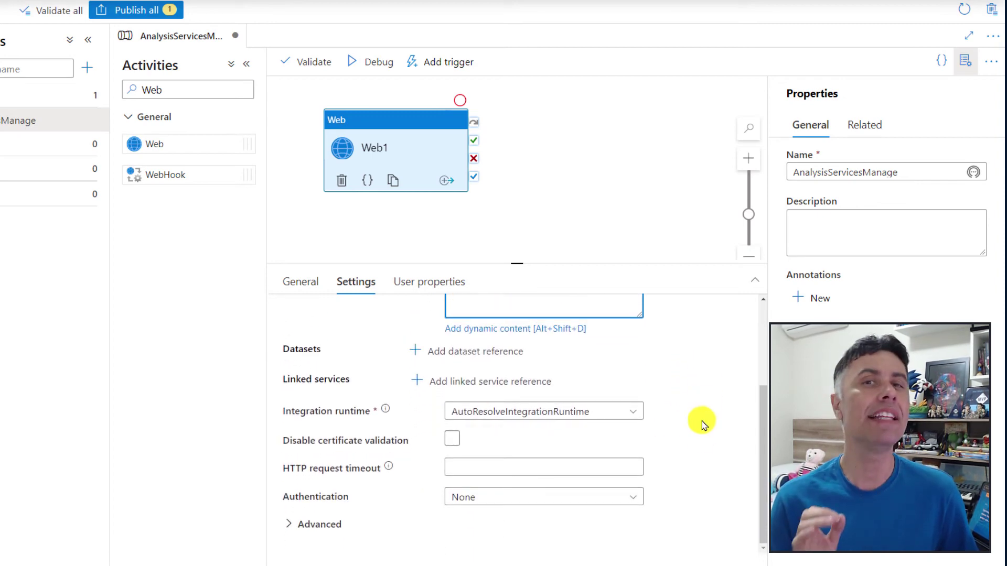
{"action": "left_click", "coordinate": [649, 503]}
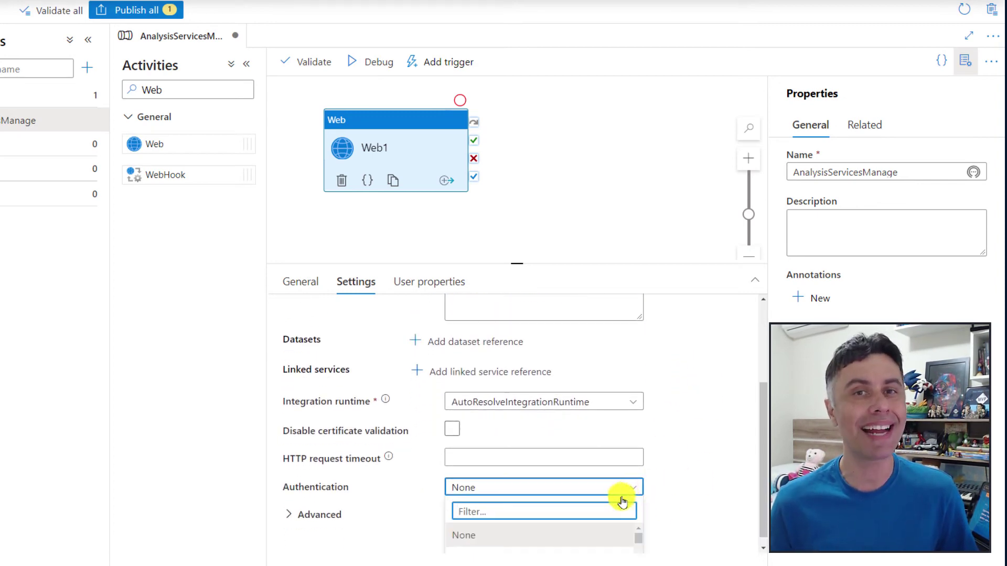
{"action": "scroll", "coordinate": [562, 530], "scroll_direction": "down", "scroll_amount": 2}
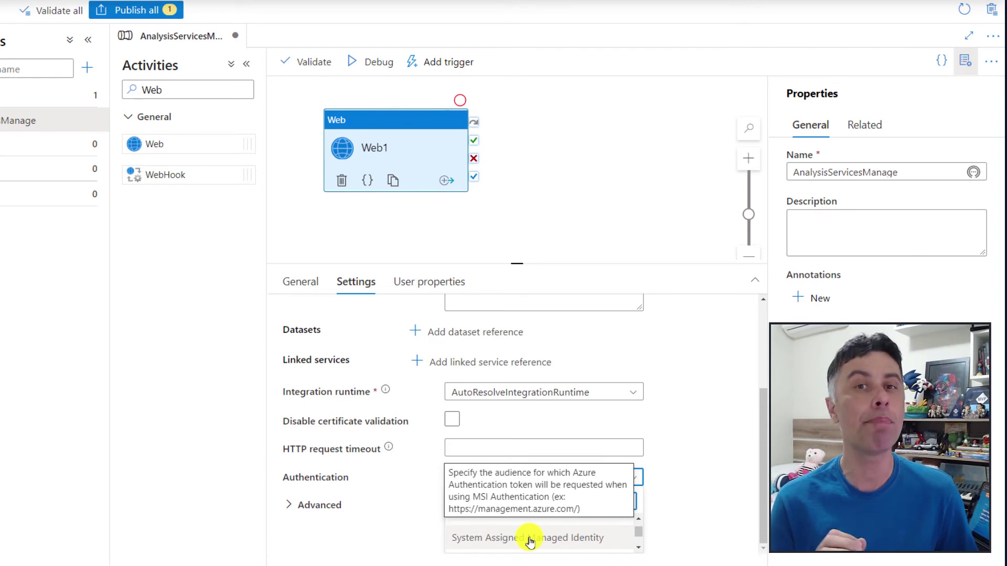
{"action": "left_click", "coordinate": [529, 541]}
{"action": "left_click", "coordinate": [514, 471]}
{"action": "type", "text": "https://managem"}
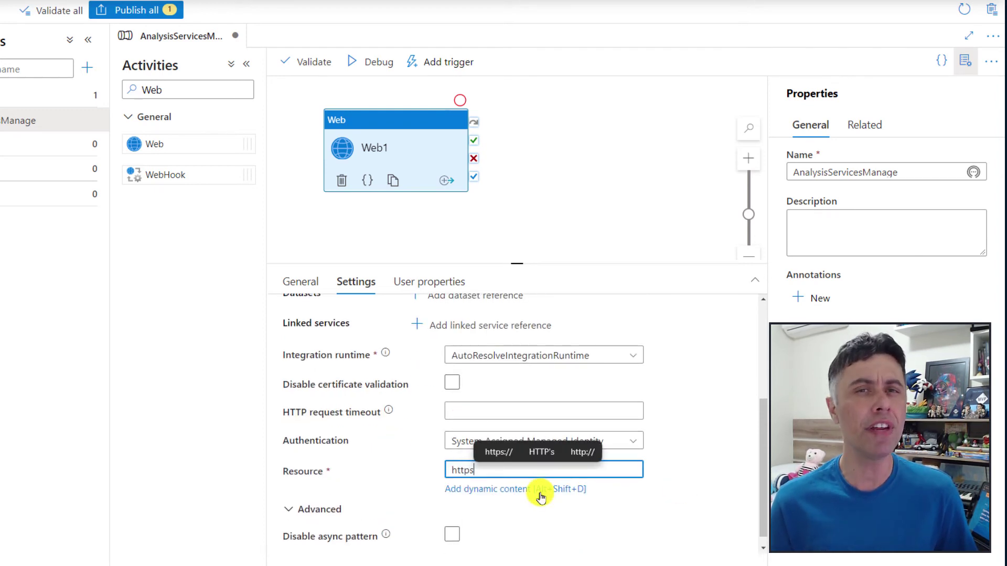
{"action": "type", "text": ".azure.com"}
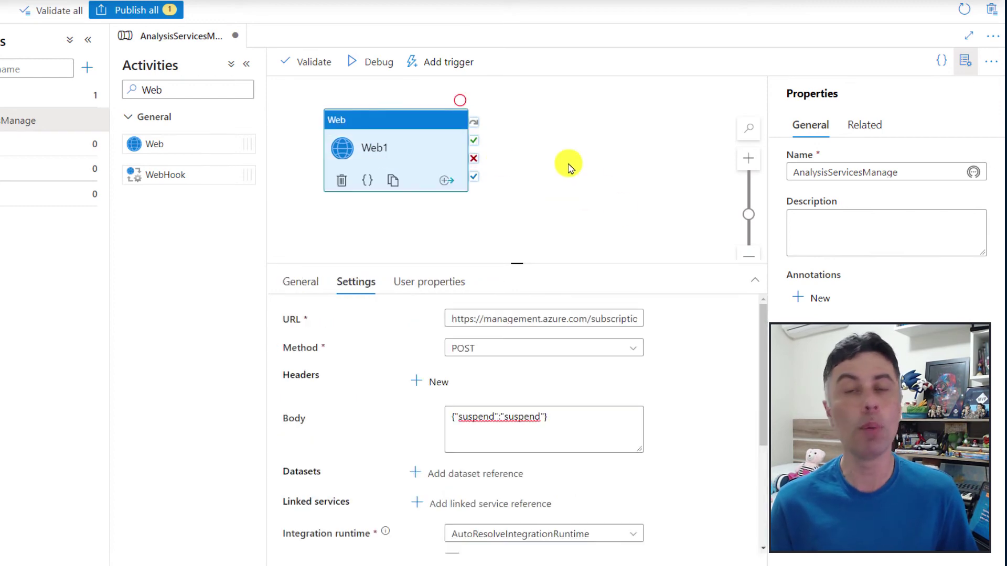
Step: Publish the pending pipeline changes and start a debug run of AnalysisServicesManage
{"action": "left_click", "coordinate": [136, 10]}
{"action": "left_click", "coordinate": [574, 547]}
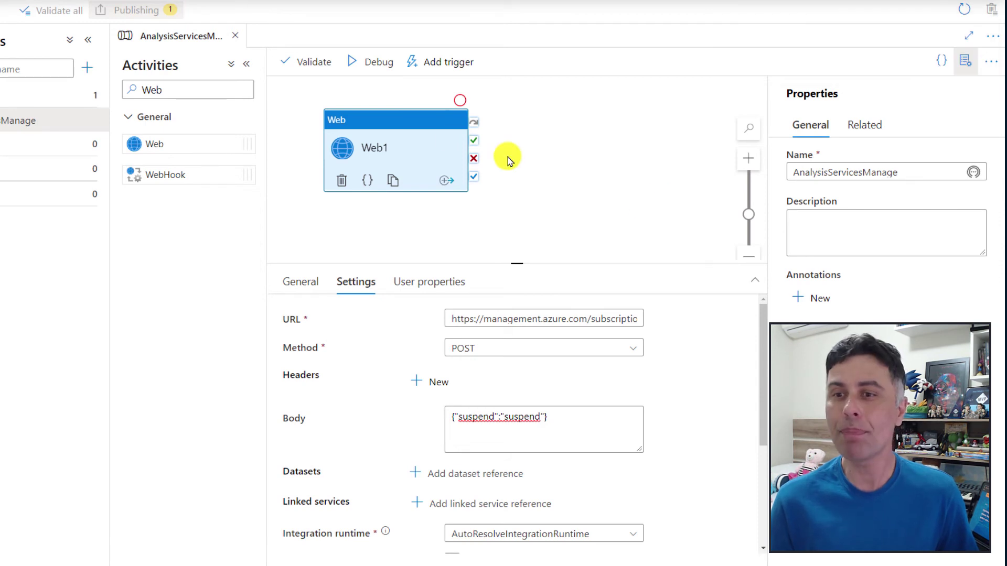
{"action": "left_click", "coordinate": [382, 63]}
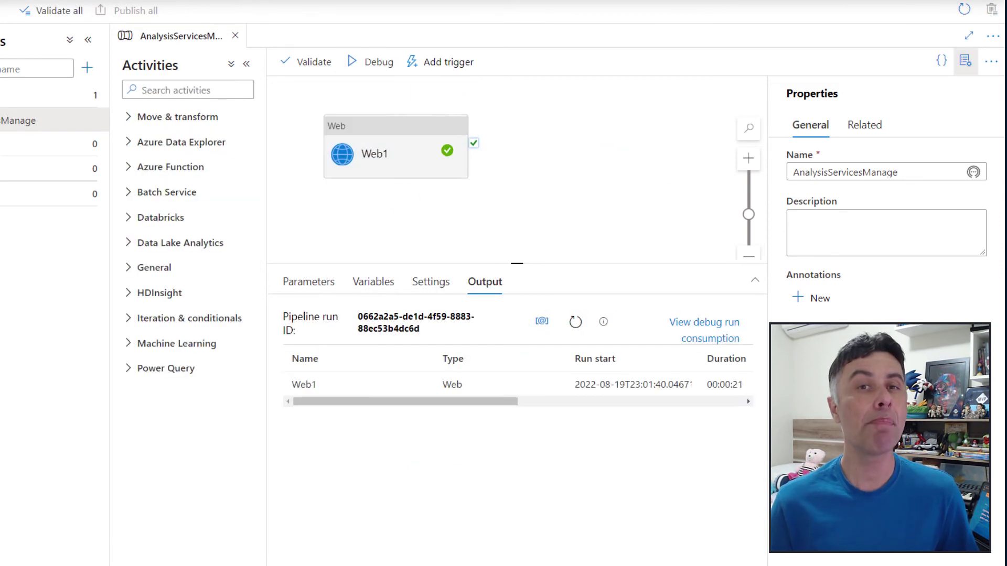
Step: Inspect the Web1 activity's run output for the provisioning state and server state
{"action": "left_click", "coordinate": [418, 383]}
{"action": "left_click_drag", "start_coordinate": [283, 241], "coordinate": [496, 255]}
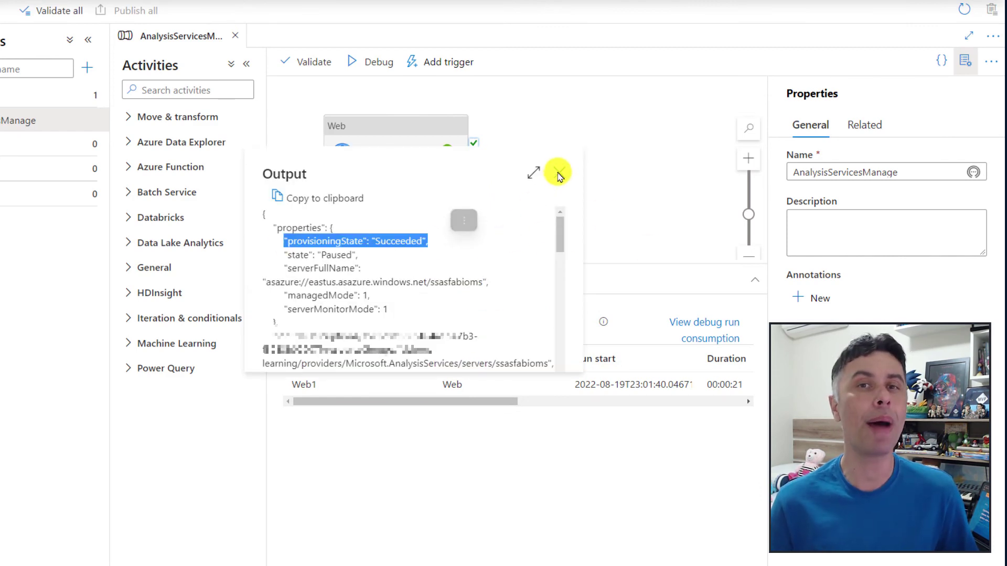
{"action": "left_click", "coordinate": [559, 172]}
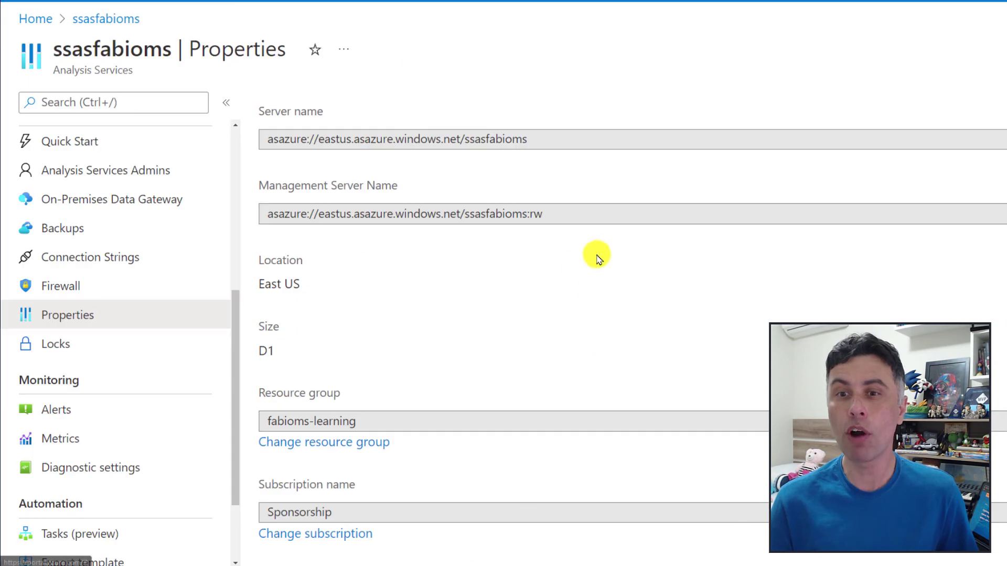
Step: Switch to the Azure portal and check the ssasfabioms server's status on its overview page
{"action": "scroll", "coordinate": [150, 210], "scroll_direction": "up", "scroll_amount": 3}
{"action": "scroll", "coordinate": [149, 210], "scroll_direction": "up", "scroll_amount": 3}
{"action": "left_click", "coordinate": [128, 137]}
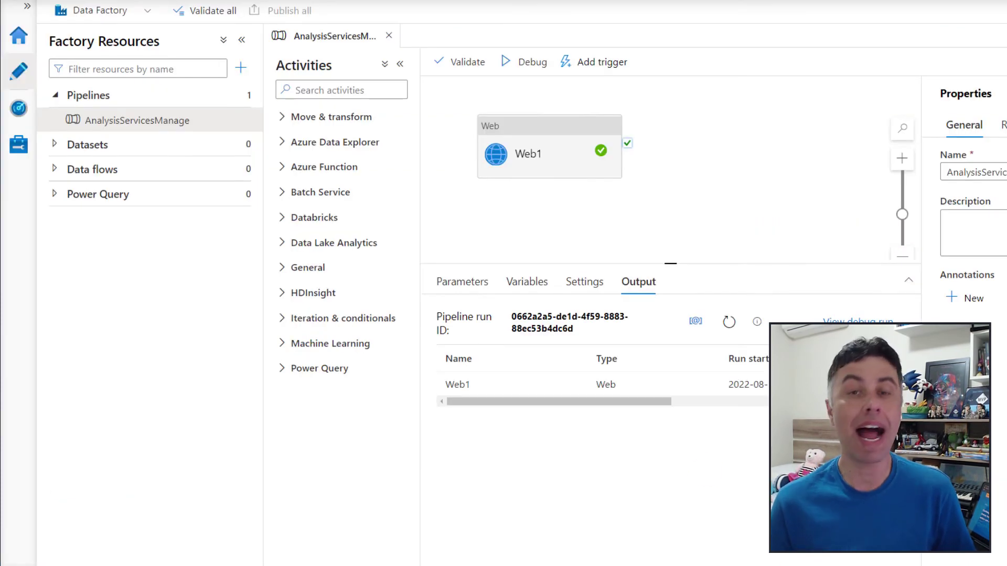
Step: In Data Factory, replace Suspend with resume in the Web1 activity's URL
{"action": "left_click", "coordinate": [527, 151]}
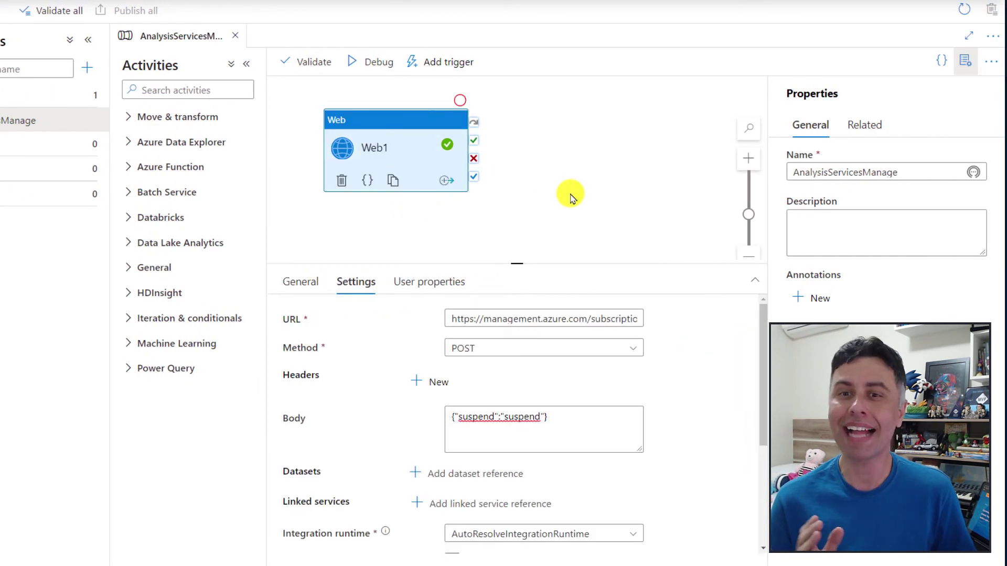
{"action": "left_click", "coordinate": [472, 319]}
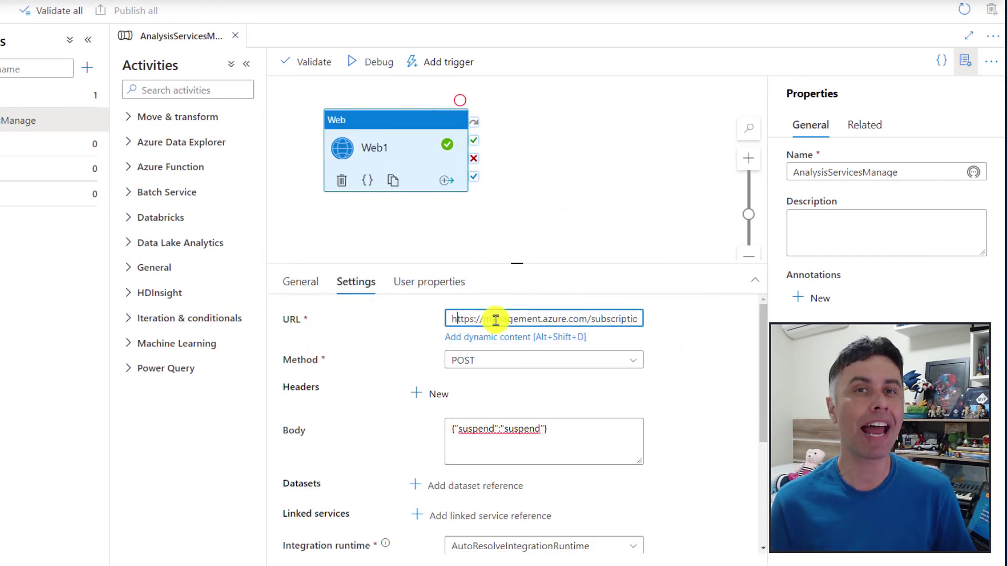
{"action": "key", "text": "End"}
{"action": "left_click_drag", "start_coordinate": [491, 319], "coordinate": [528, 319]}
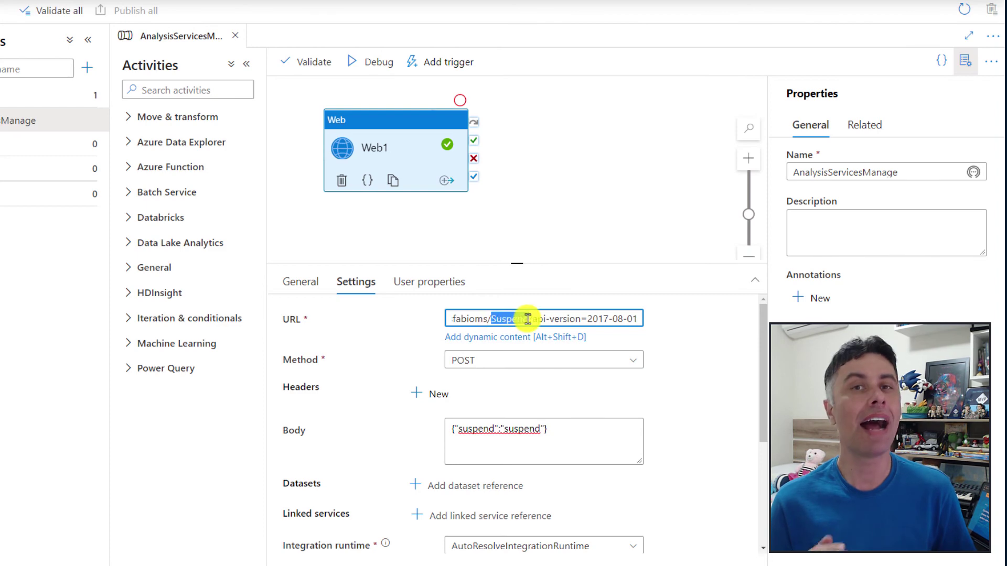
{"action": "type", "text": "resume"}
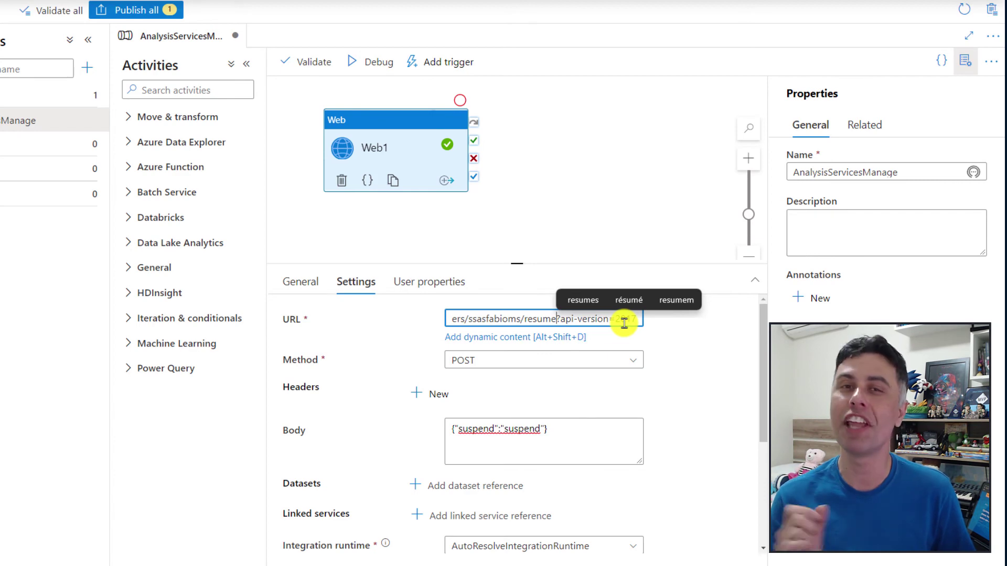
{"action": "left_click", "coordinate": [533, 236]}
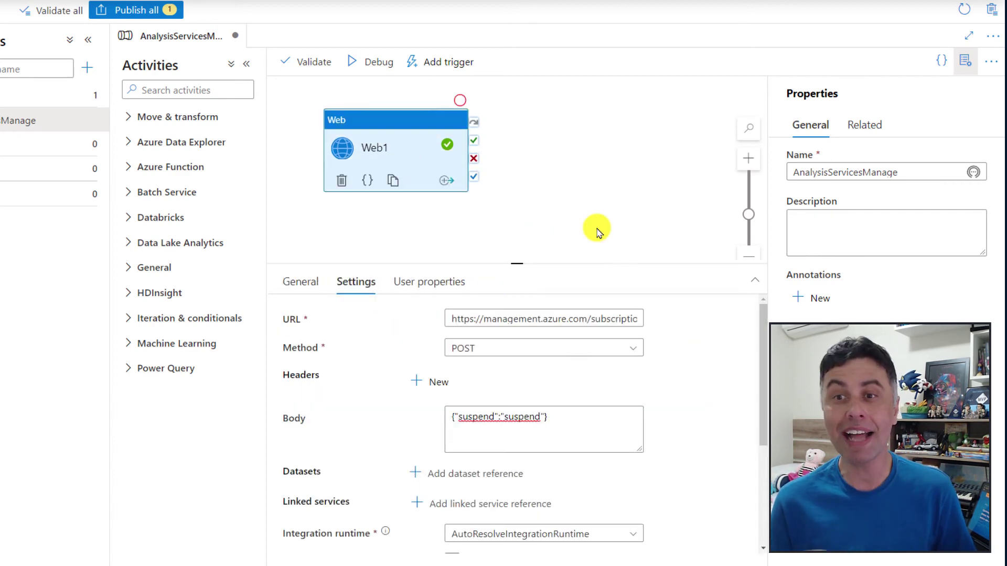
Step: Run the pipeline in debug mode with the resume URL and refresh the run status
{"action": "left_click", "coordinate": [377, 61]}
{"action": "left_click", "coordinate": [581, 320]}
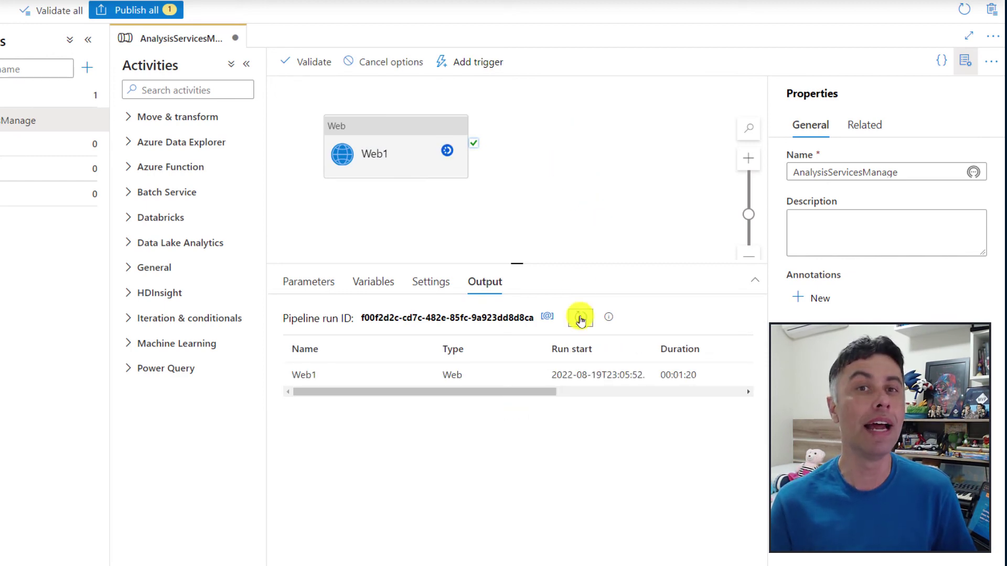
{"action": "left_click", "coordinate": [580, 318]}
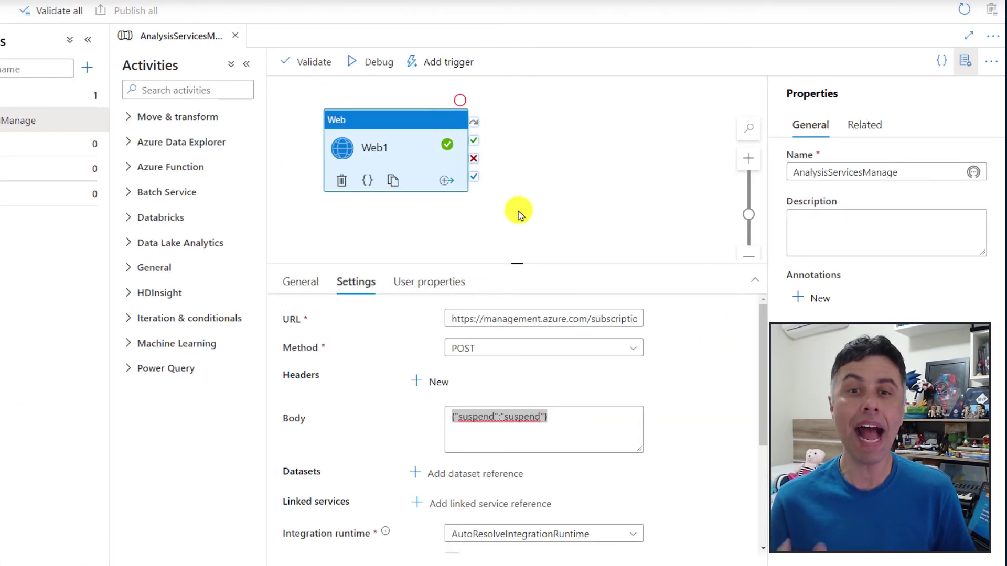
Step: Create a new schedule trigger for the pipeline and name it Execucao Diaria
{"action": "left_click", "coordinate": [539, 171]}
{"action": "left_click", "coordinate": [435, 63]}
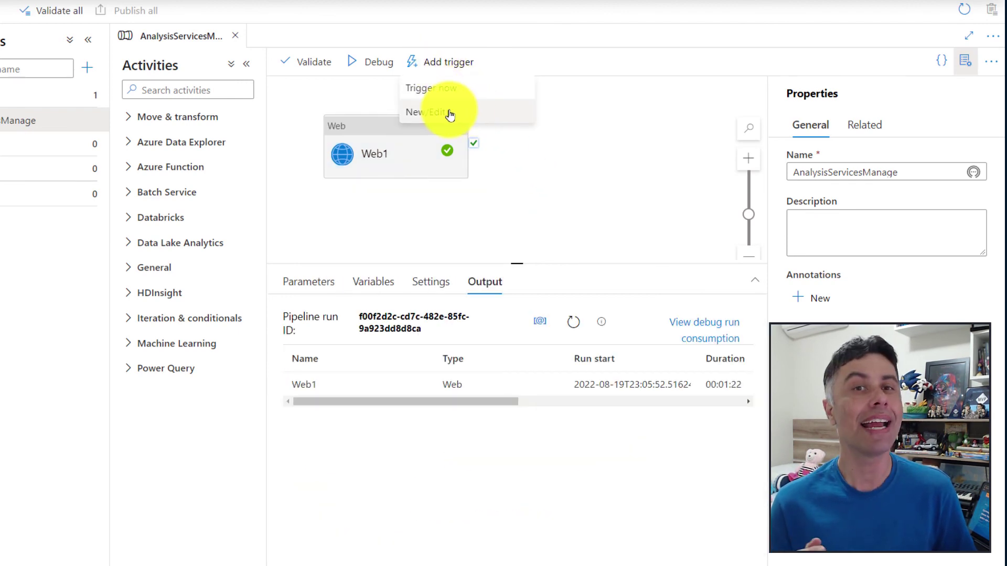
{"action": "left_click", "coordinate": [450, 115]}
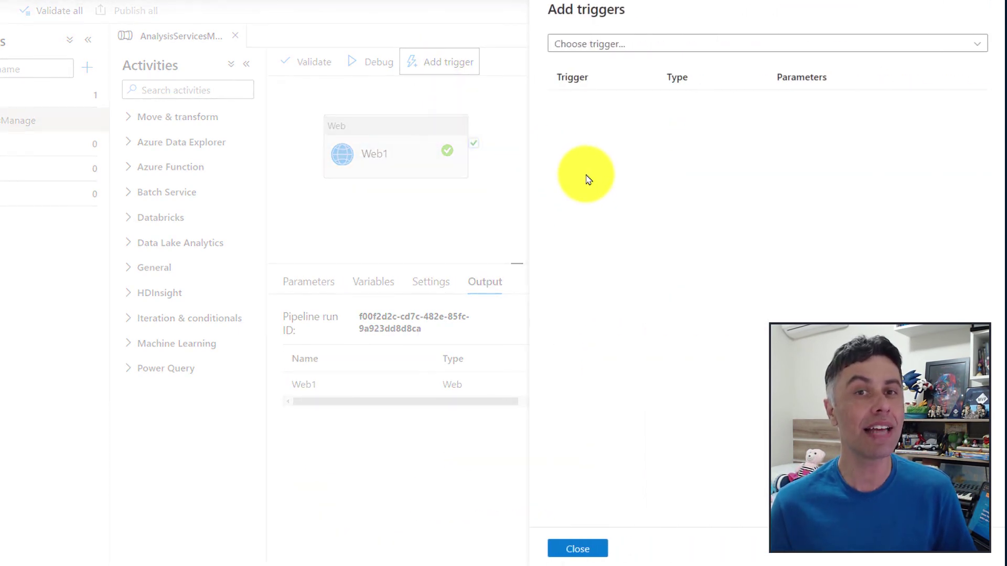
{"action": "left_click", "coordinate": [984, 50]}
{"action": "left_click", "coordinate": [594, 91]}
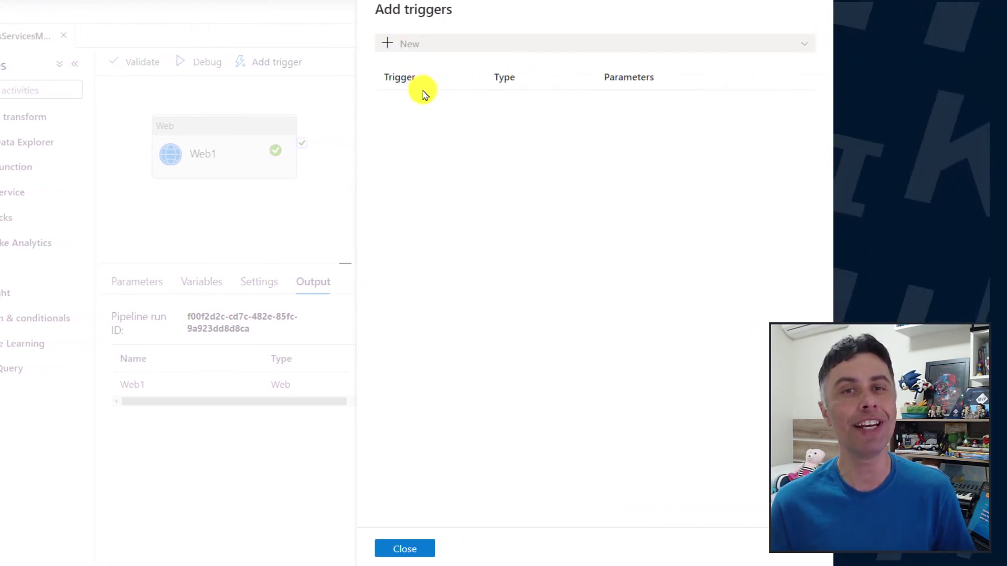
{"action": "left_click_drag", "start_coordinate": [450, 63], "coordinate": [366, 65]}
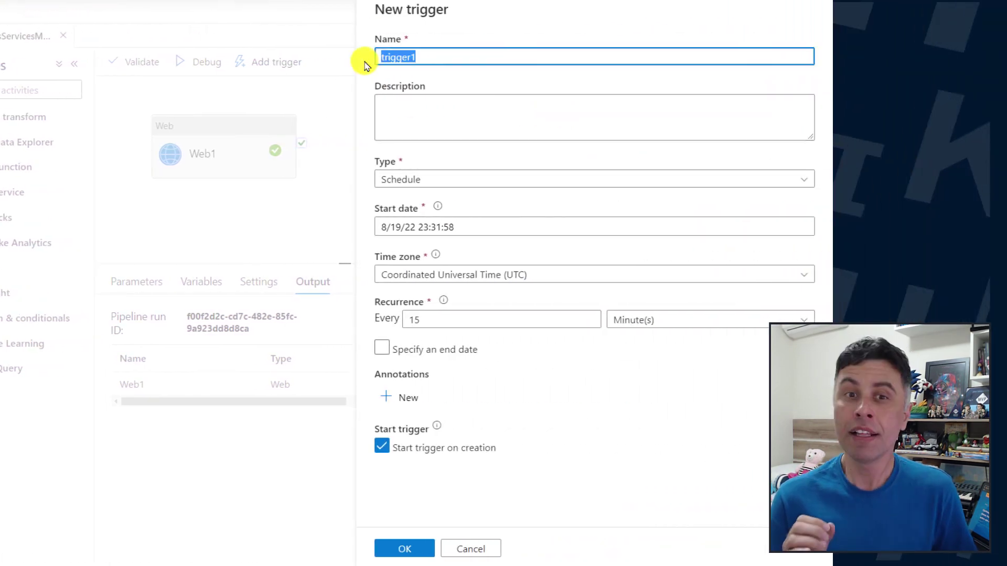
{"action": "type", "text": "Execucao"}
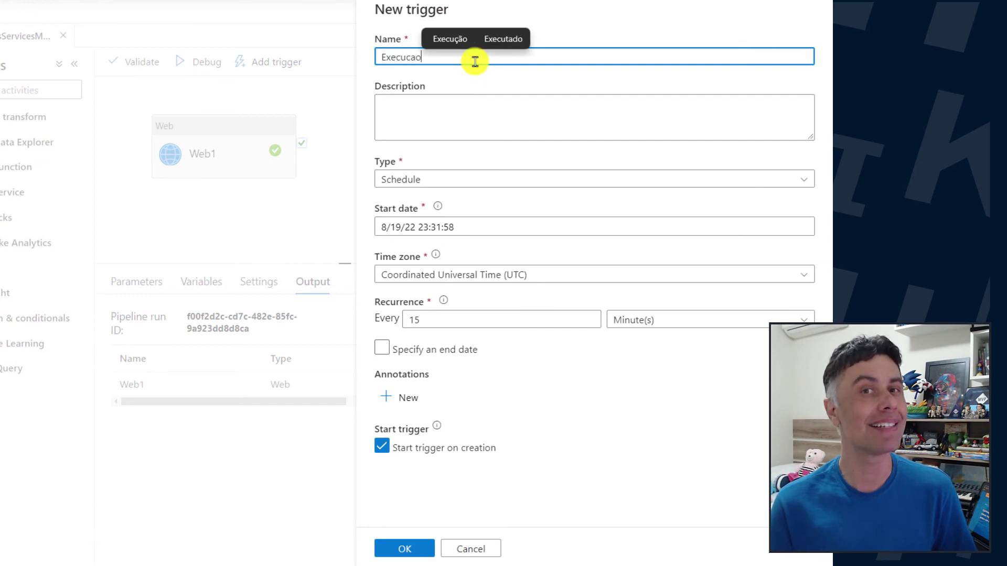
{"action": "type", "text": " Diaria"}
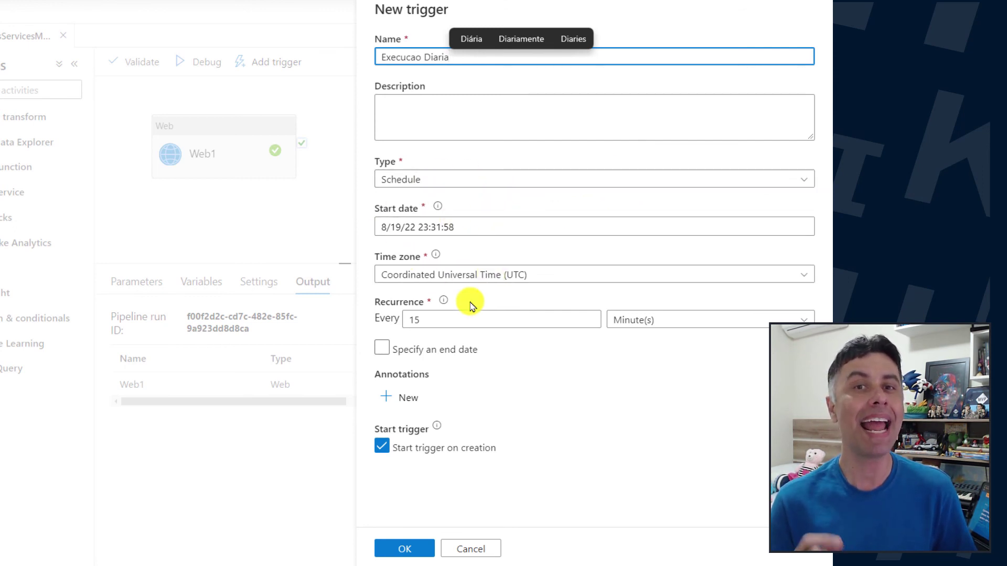
Step: Set the trigger's recurrence to every 1 day
{"action": "left_click", "coordinate": [711, 319]}
{"action": "left_click", "coordinate": [645, 414]}
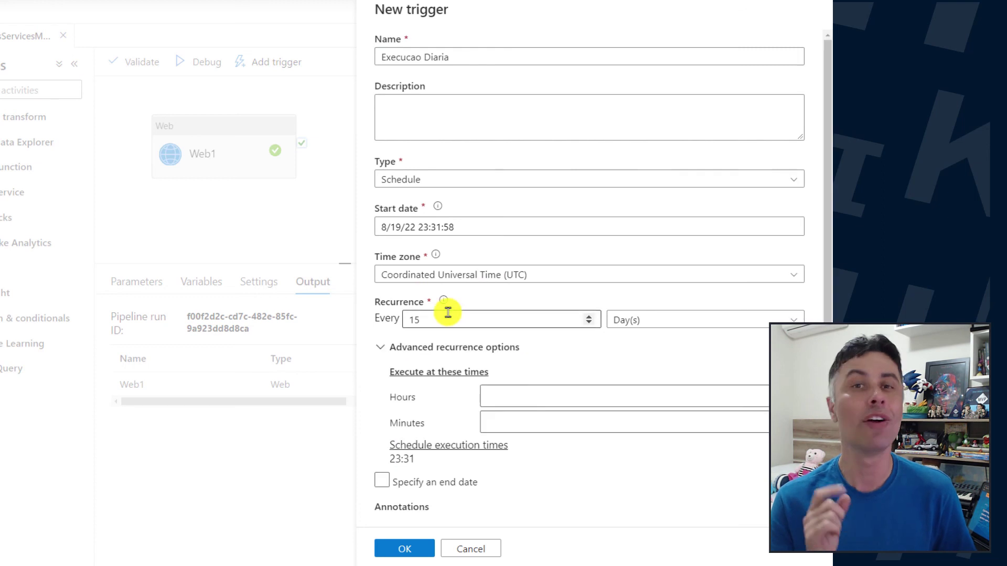
{"action": "left_click_drag", "start_coordinate": [448, 313], "coordinate": [407, 314]}
{"action": "type", "text": "1"}
Step: Set the daily trigger's execution time to hour 4 and minute 0
{"action": "left_click", "coordinate": [513, 397]}
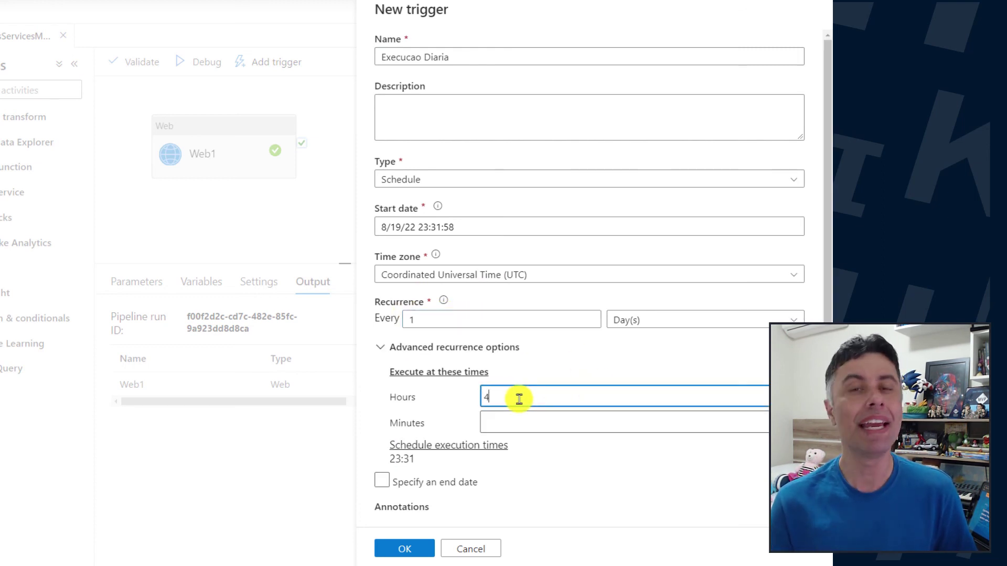
{"action": "type", "text": "4"}
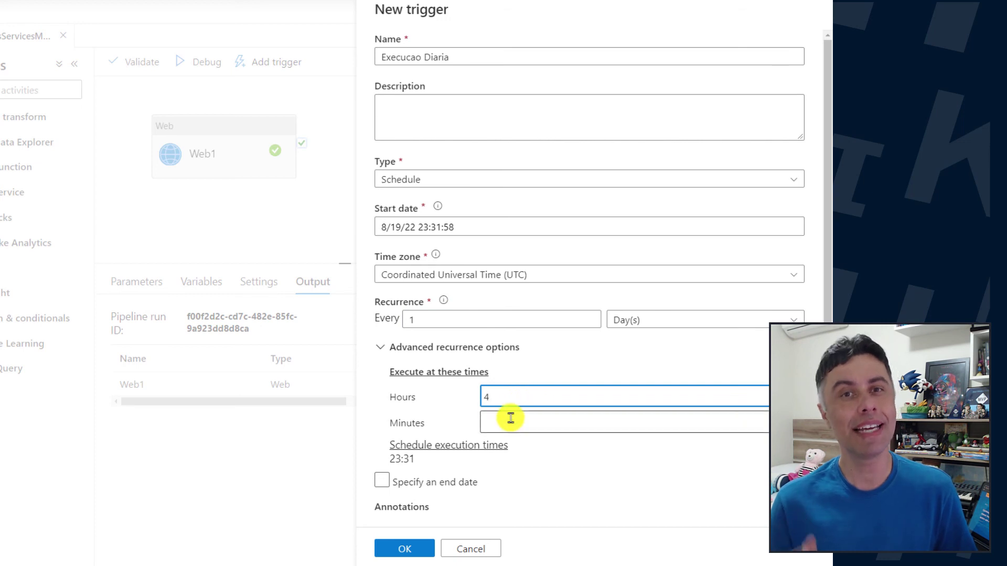
{"action": "left_click", "coordinate": [514, 420]}
{"action": "type", "text": "00"}
{"action": "key", "text": "Return"}
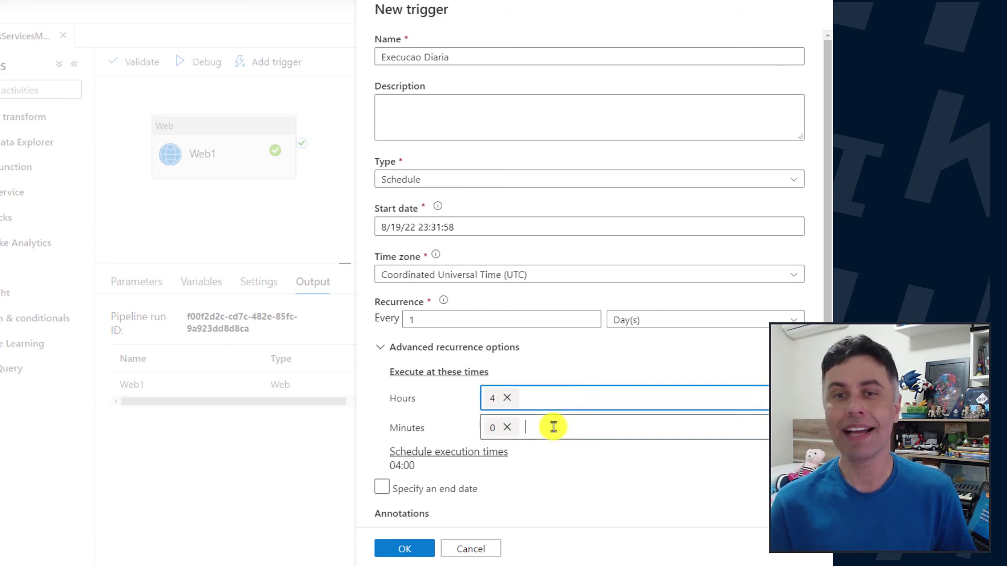
{"action": "scroll", "coordinate": [551, 399], "scroll_direction": "down", "scroll_amount": 2}
{"action": "scroll", "coordinate": [572, 350], "scroll_direction": "down", "scroll_amount": 1}
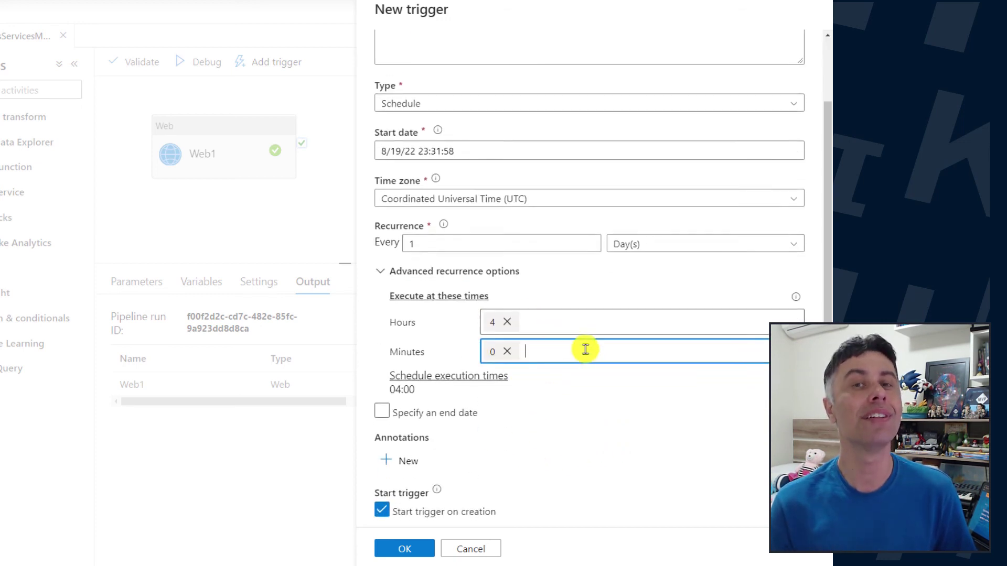